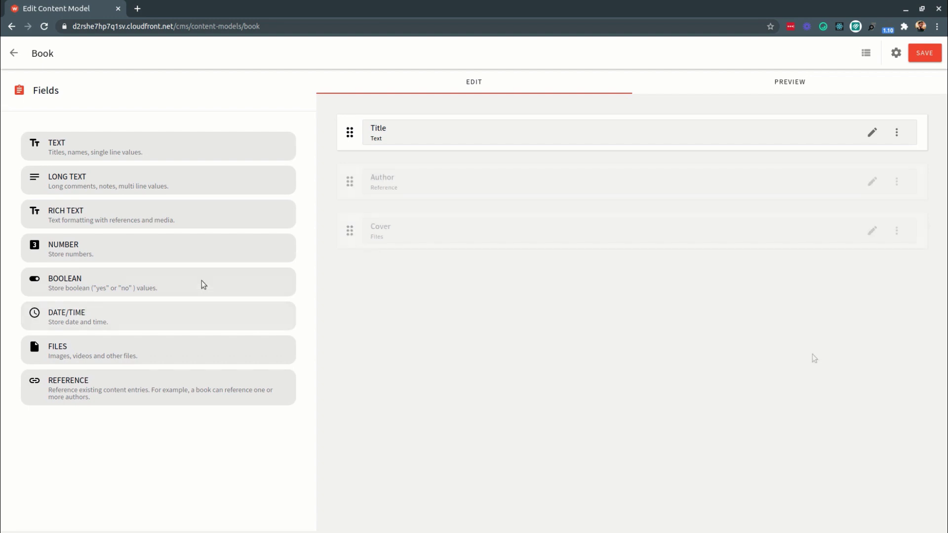
# Step: Preview the Book model's entry form and save the content model
pyautogui.click(806, 84)
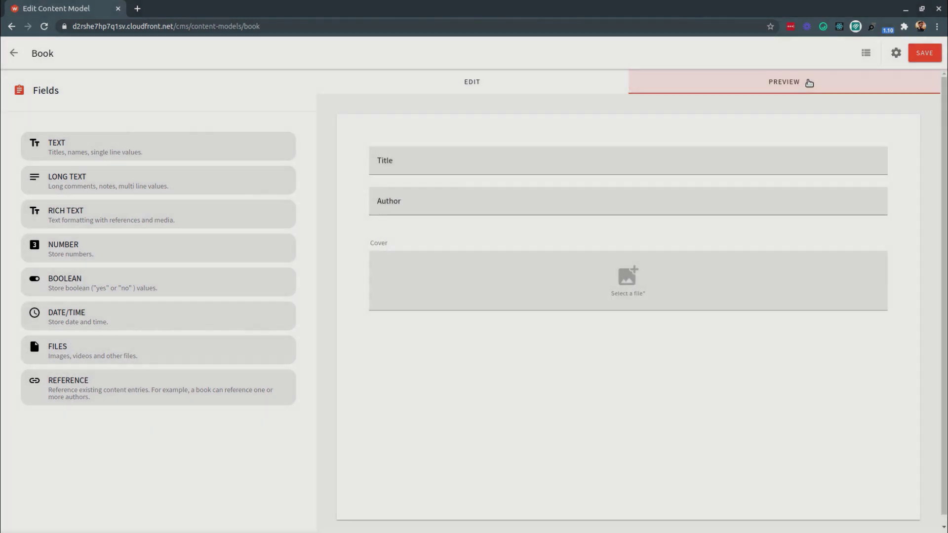
pyautogui.click(544, 84)
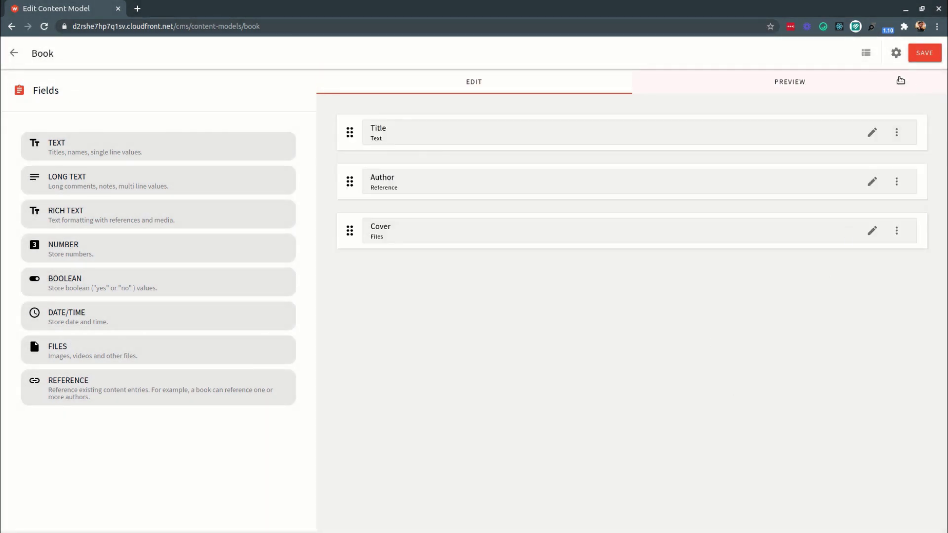
pyautogui.click(925, 54)
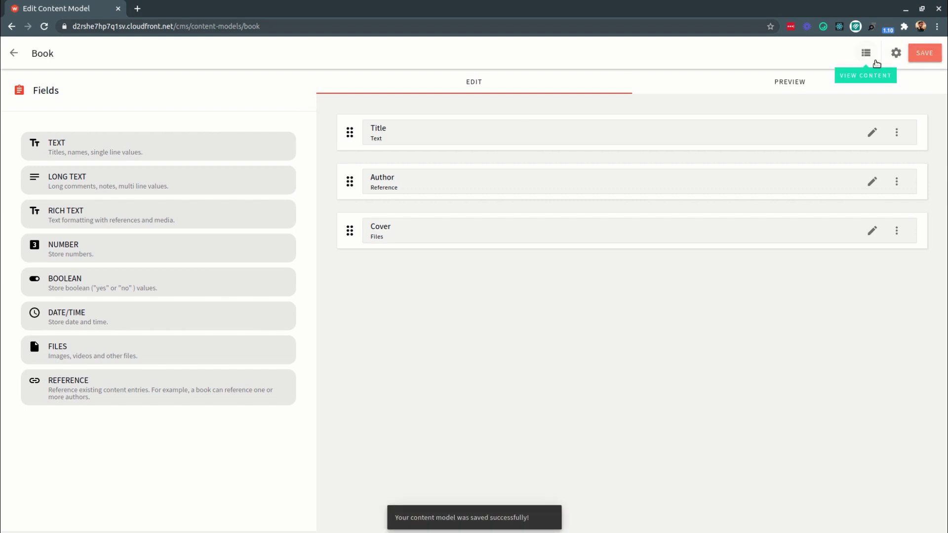
# Step: From the Book model's content entries, create and publish an entry titled Atomic Habits with its author and cover image
pyautogui.click(867, 54)
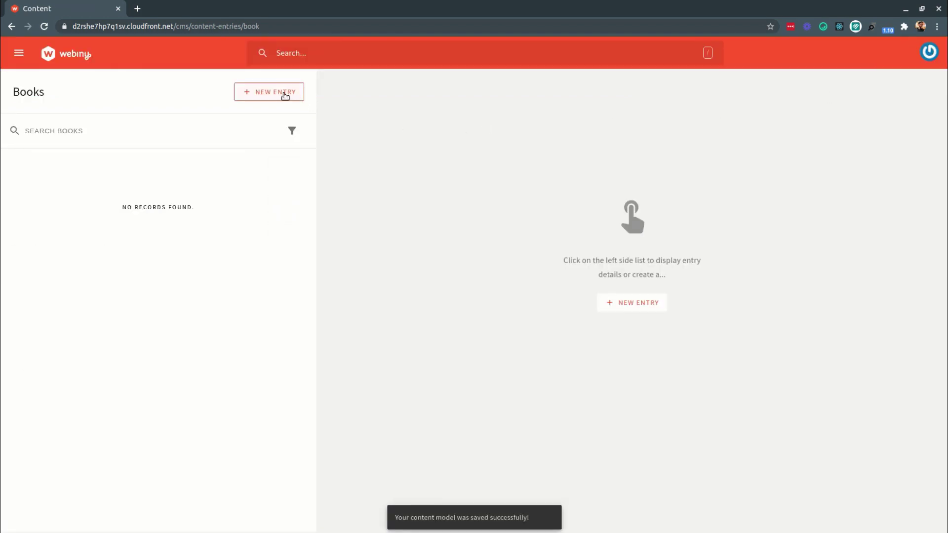
pyautogui.click(285, 96)
pyautogui.click(411, 187)
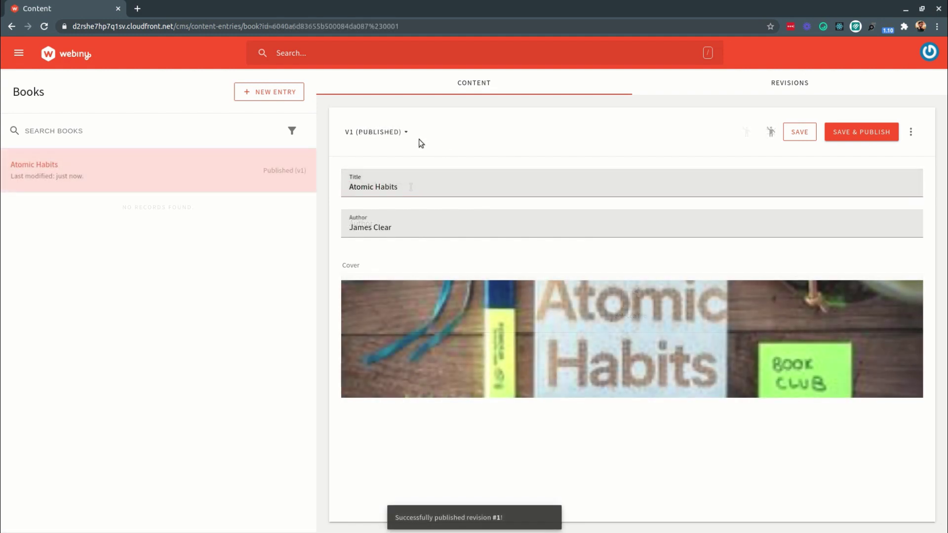
# Step: Create a new revision of the Atomic Habits entry from the published one and retitle it Atomic Habits v2
pyautogui.click(763, 90)
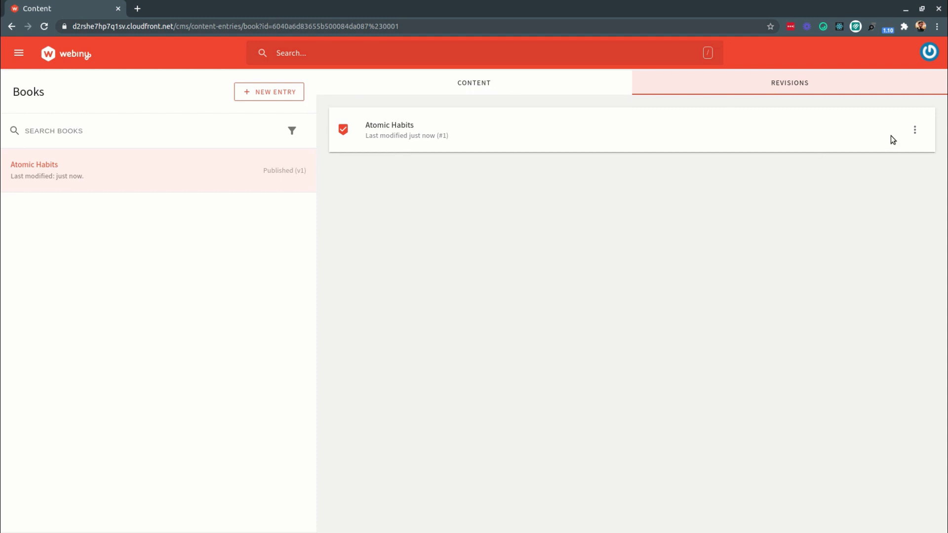
pyautogui.click(915, 130)
pyautogui.click(865, 141)
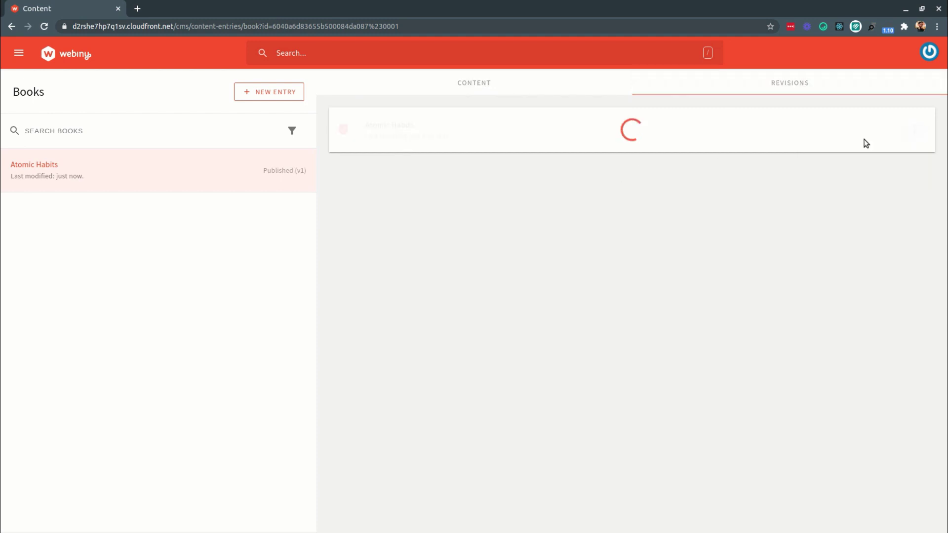
pyautogui.click(424, 131)
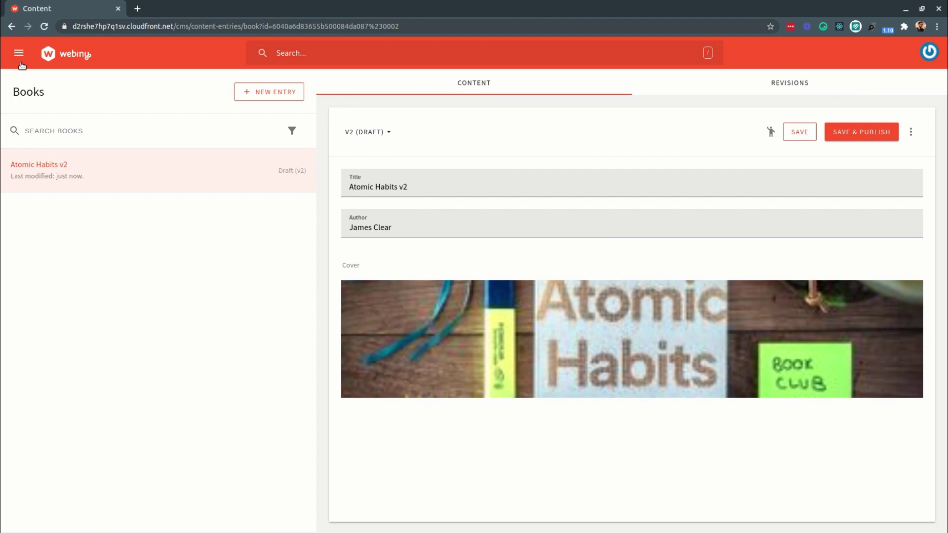
# Step: Open the API Playground and look through the docs of the Headless CMS Manage API
pyautogui.click(19, 54)
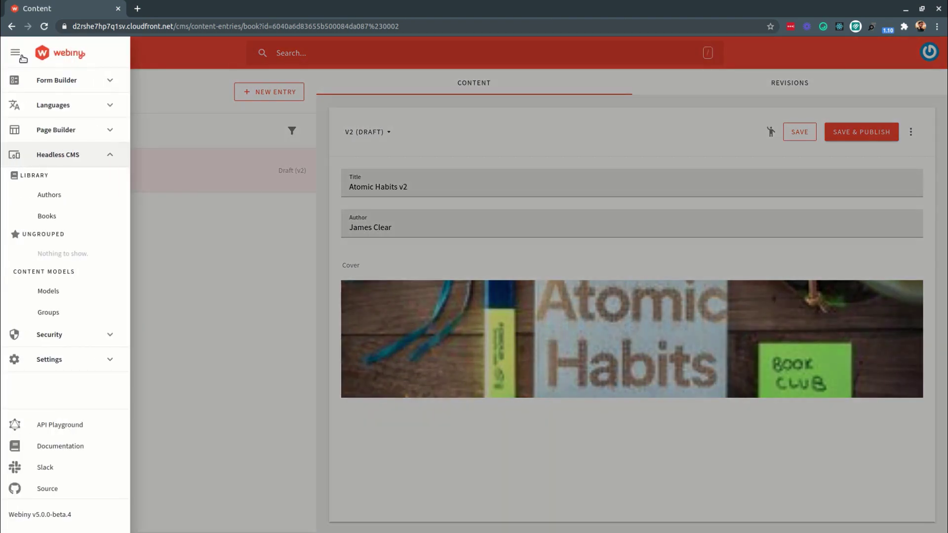
pyautogui.click(58, 424)
pyautogui.click(109, 89)
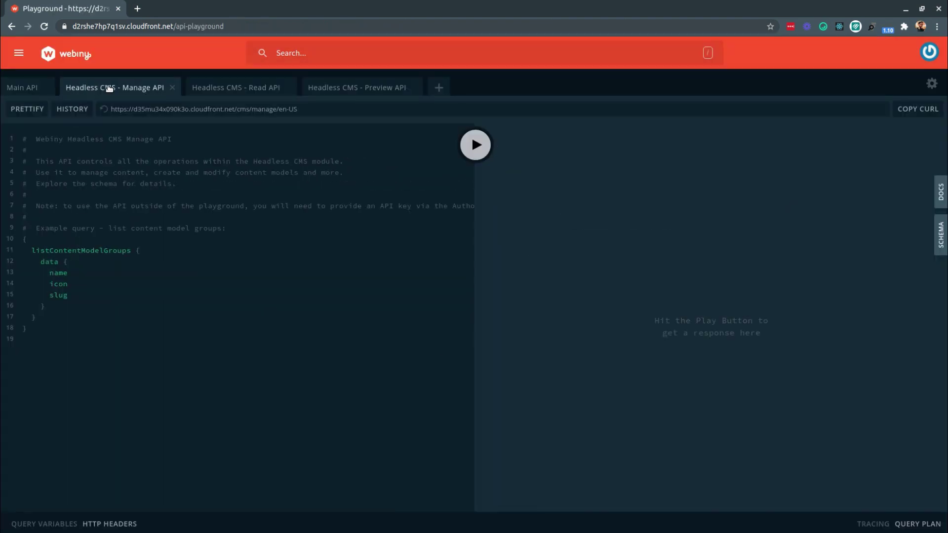
pyautogui.click(942, 194)
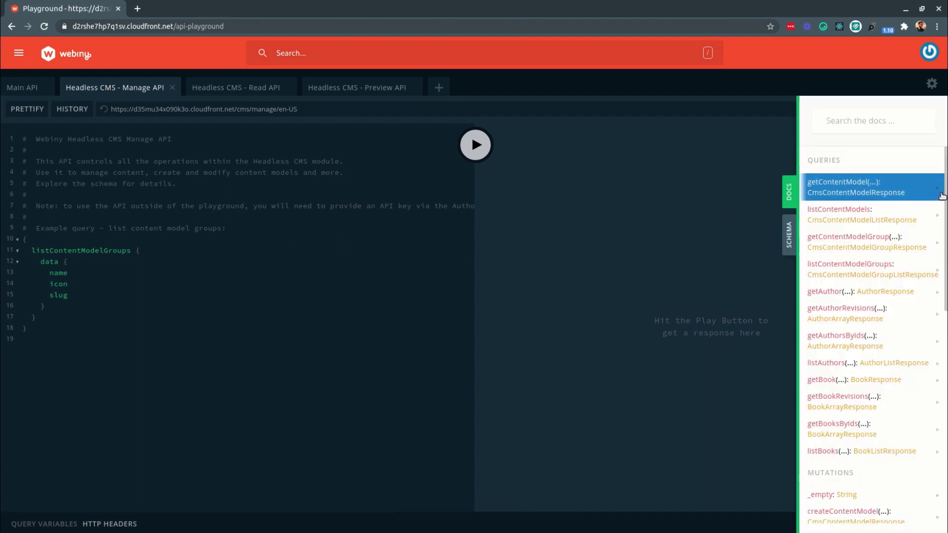
pyautogui.click(789, 203)
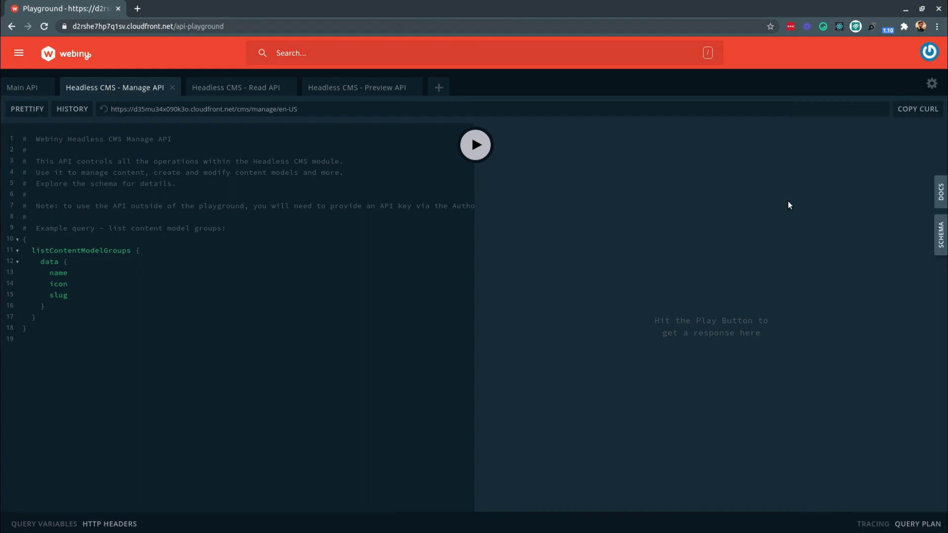
# Step: Run the example listContentModels query in the Headless CMS Read API and look over that API's docs
pyautogui.click(273, 92)
pyautogui.click(475, 145)
pyautogui.click(939, 197)
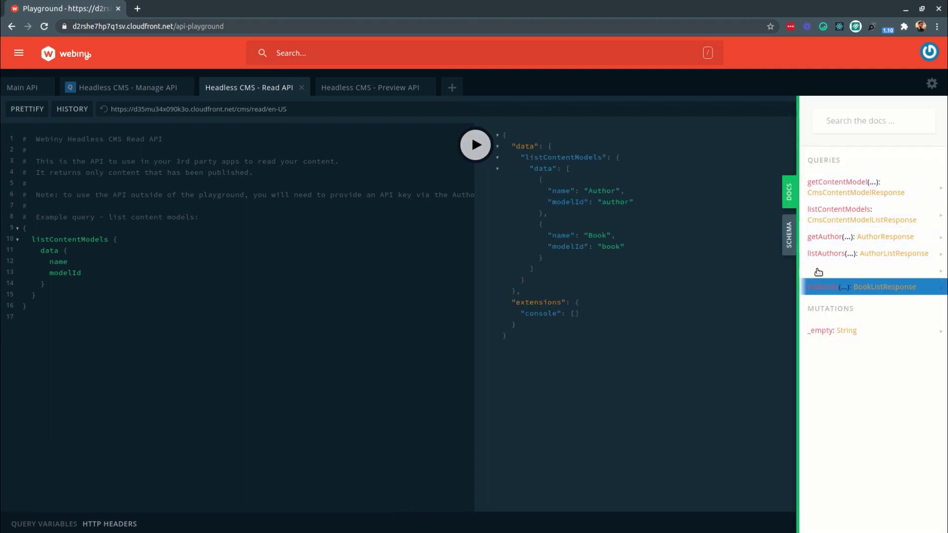
pyautogui.click(791, 196)
# Step: Replace the example query with a listBooks query that requests each book's id and title, and run it
pyautogui.moveTo(27, 241); pyautogui.dragTo(54, 295)
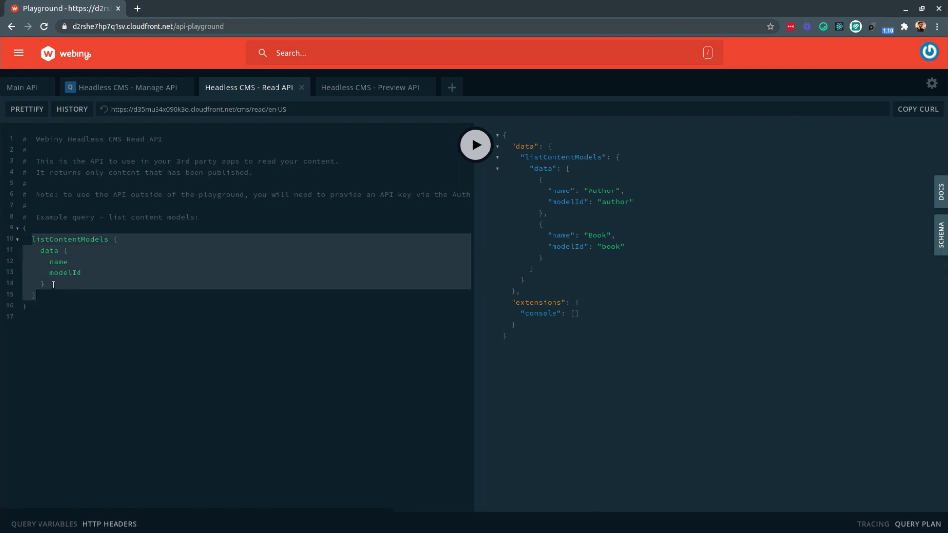
pyautogui.write('list')
pyautogui.press('Return')
pyautogui.write('{')
pyautogui.press('Return')
pyautogui.write('data {')
pyautogui.press('Return')
pyautogui.write('id title')
pyautogui.hotkey('ctrl', 'Return')
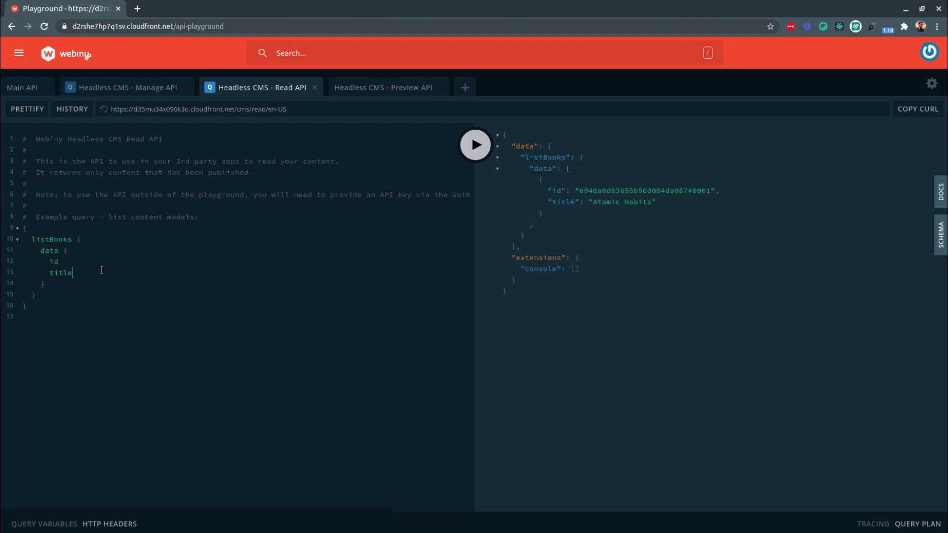
# Step: Run the listBooks query with the author's id and name added, and review the Read API docs
pyautogui.write('author {')
pyautogui.press('Return')
pyautogui.write('id')
pyautogui.press('Escape')
pyautogui.write('name')
pyautogui.hotkey('ctrl', 'Return')
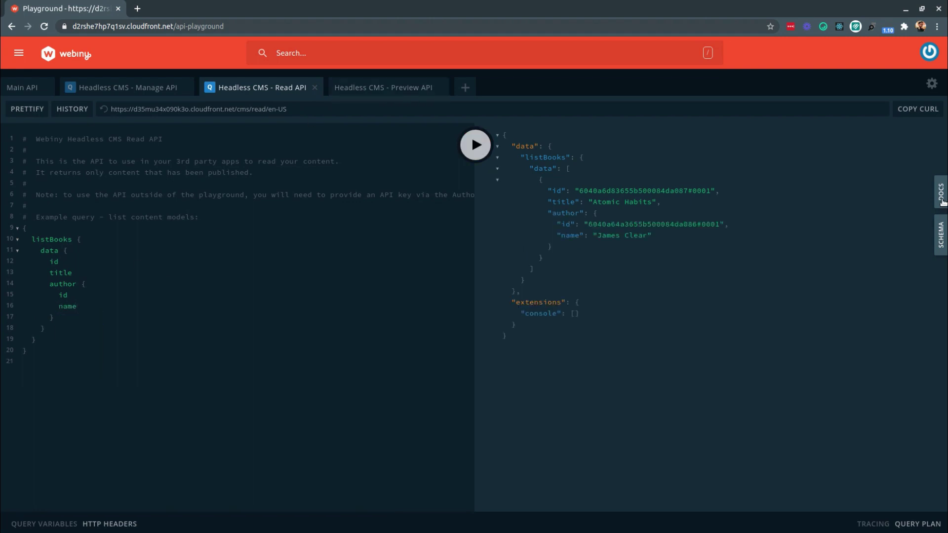
pyautogui.click(942, 201)
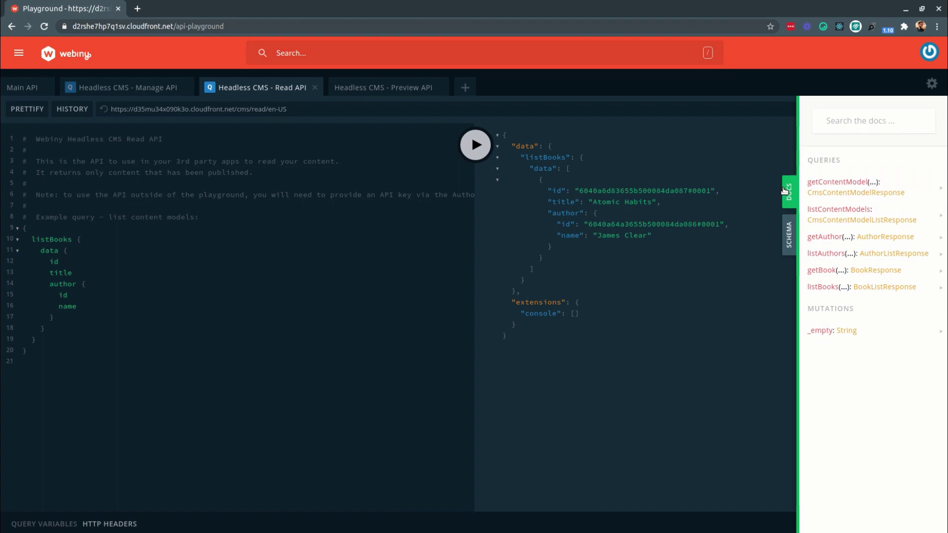
pyautogui.click(785, 191)
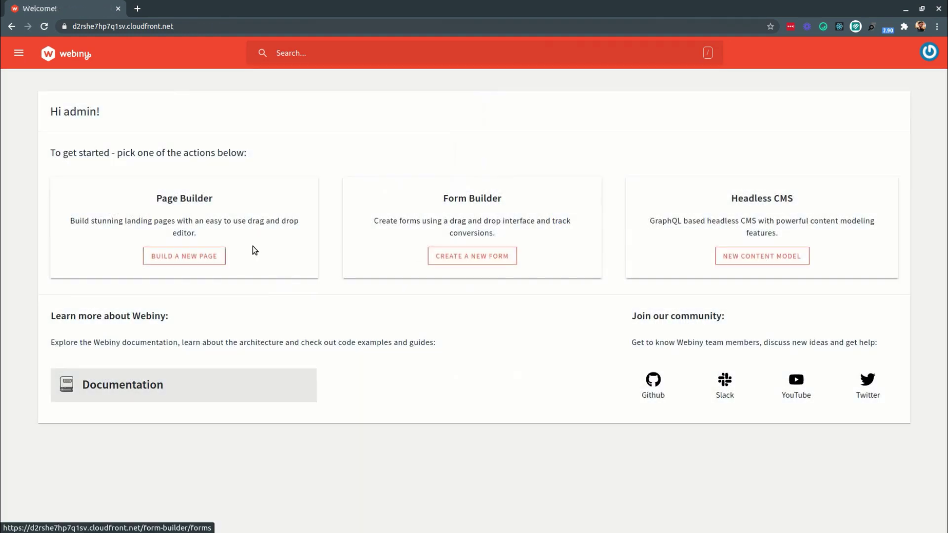
# Step: Create a new Page Builder page in the Static category and name it Coffee
pyautogui.click(203, 260)
pyautogui.click(333, 101)
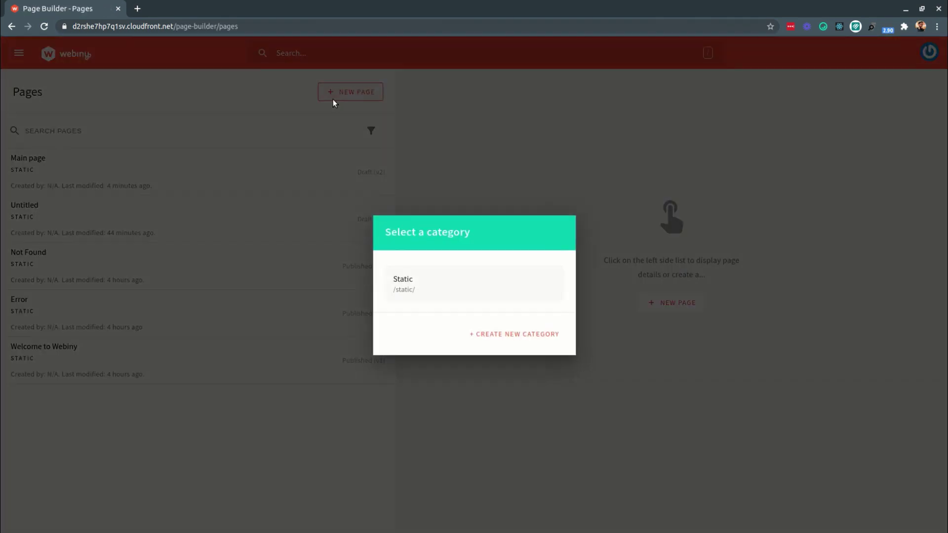
pyautogui.click(411, 284)
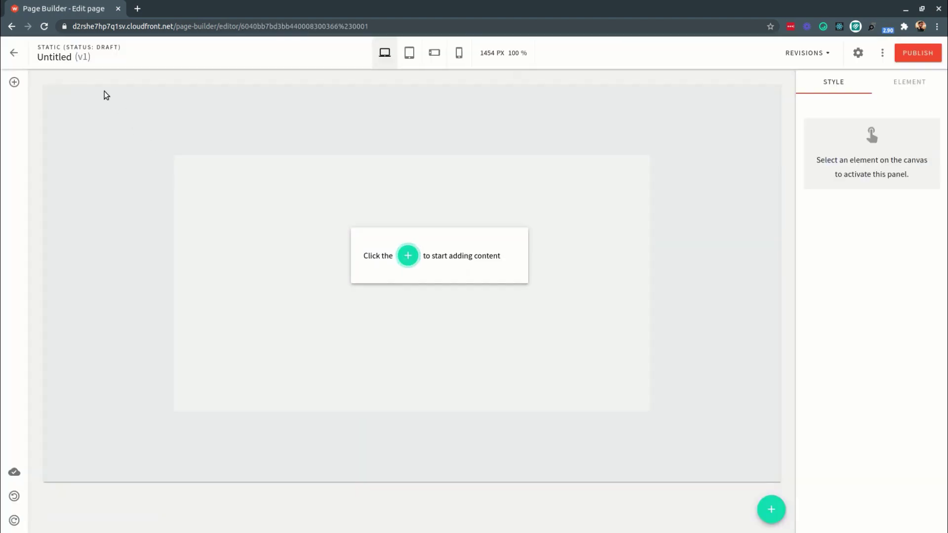
pyautogui.click(66, 57)
pyautogui.doubleClick(66, 57)
pyautogui.write('Cof')
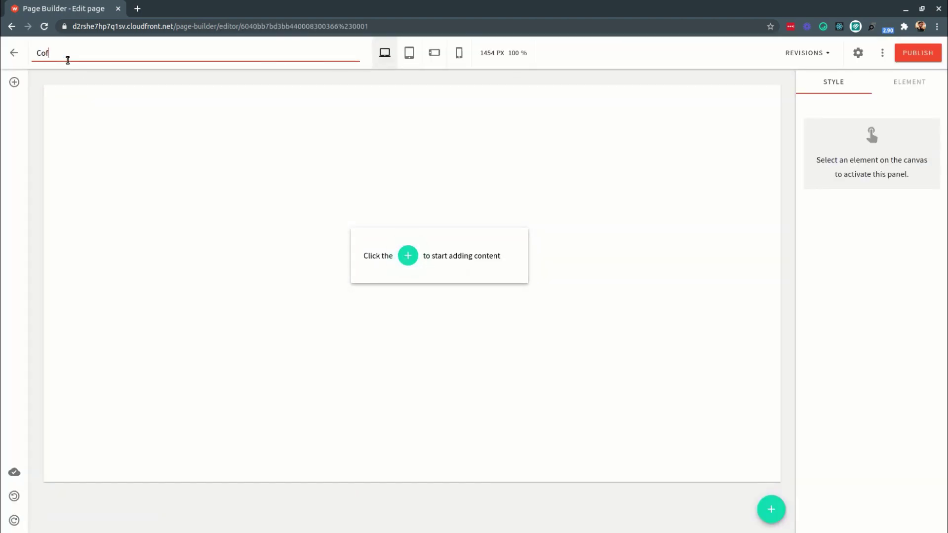
pyautogui.press('Return')
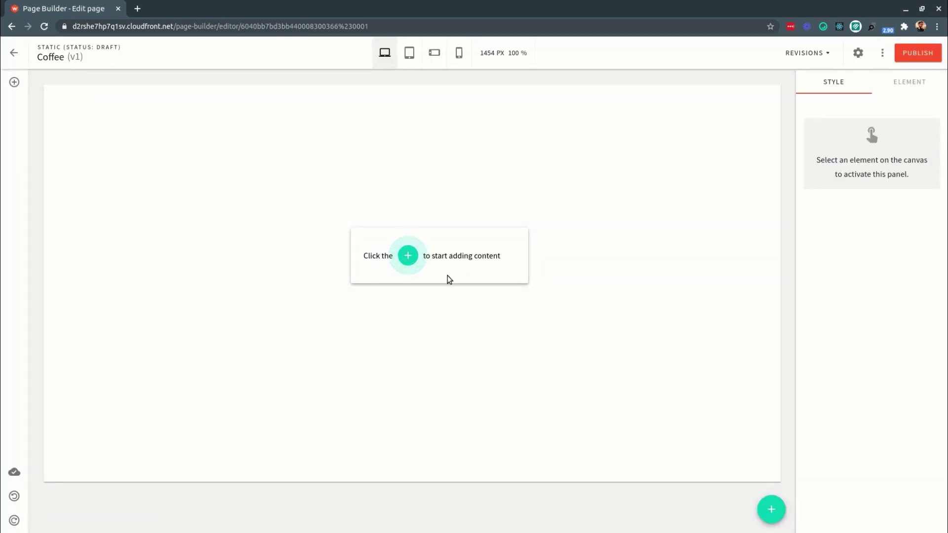
# Step: Add a block to the empty page and set its grid to two equal columns
pyautogui.click(417, 260)
pyautogui.click(590, 177)
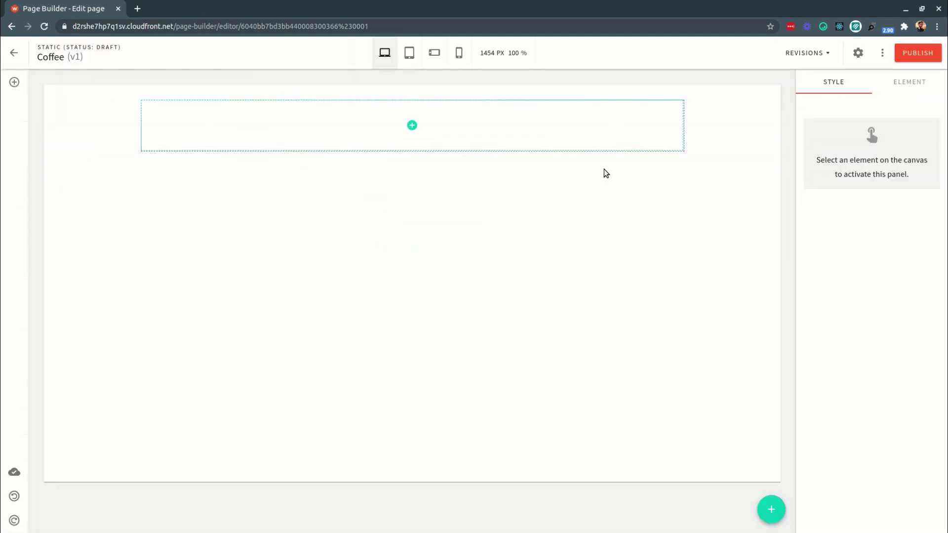
pyautogui.click(680, 98)
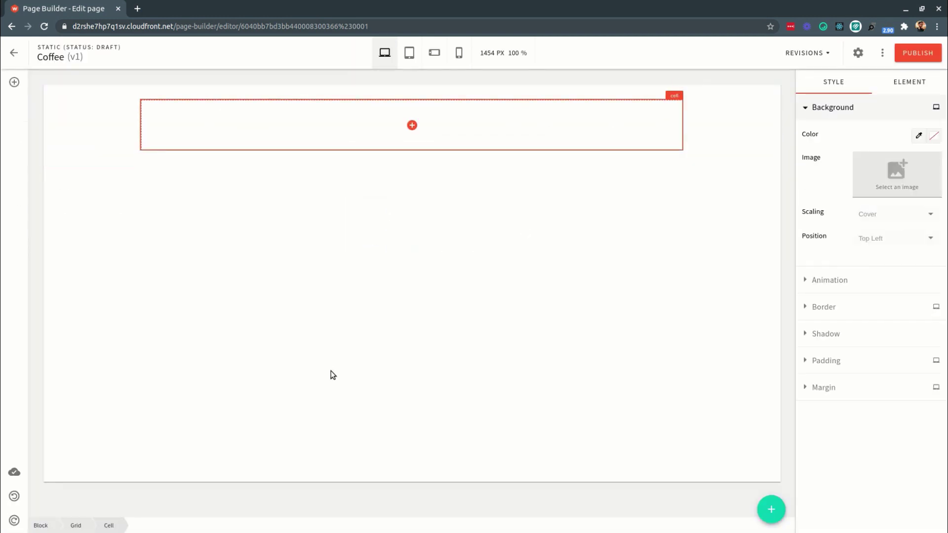
pyautogui.click(76, 526)
pyautogui.click(880, 145)
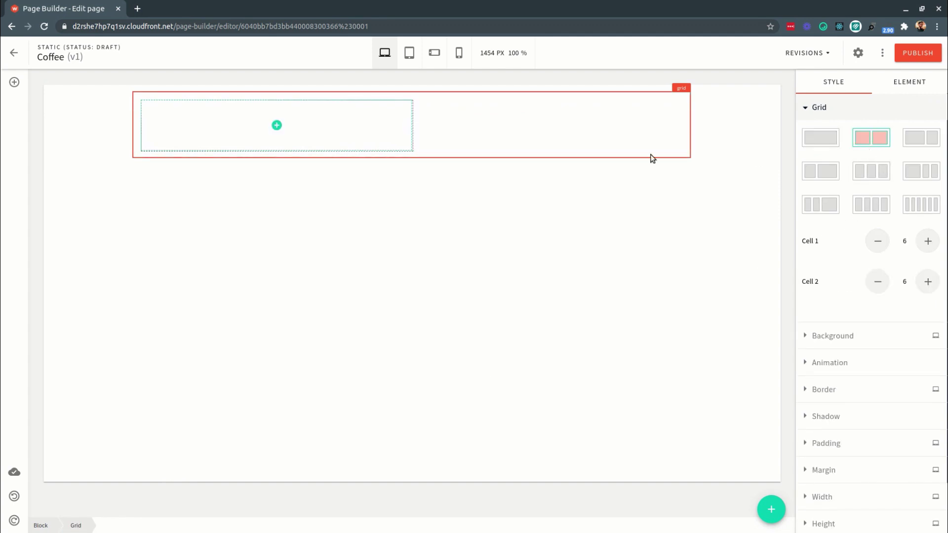
# Step: Place a content element in the first cell of the two-column grid
pyautogui.click(277, 126)
pyautogui.click(277, 126)
pyautogui.moveTo(163, 114); pyautogui.dragTo(272, 129)
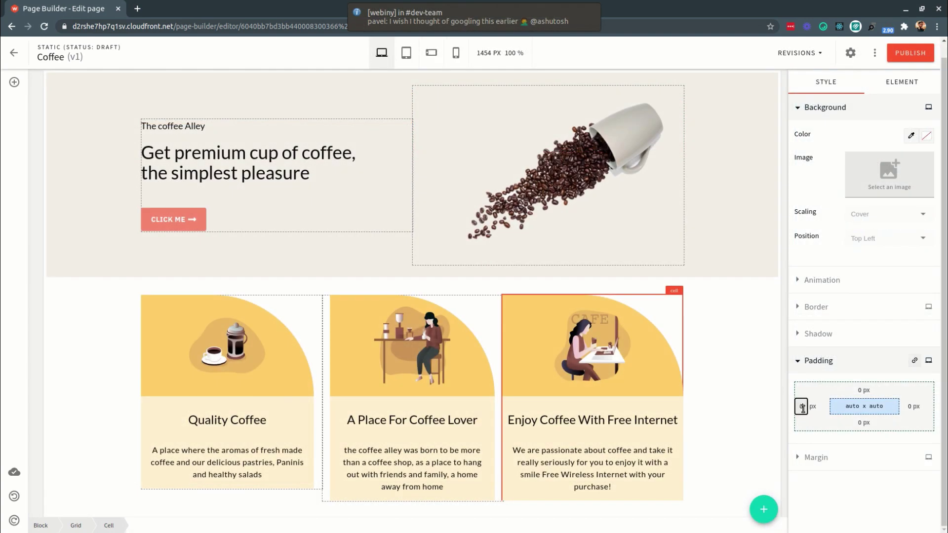
# Step: Set the left padding of the "Enjoy Coffee With Free Internet" cell to 16 px and deselect the cell
pyautogui.click(804, 408)
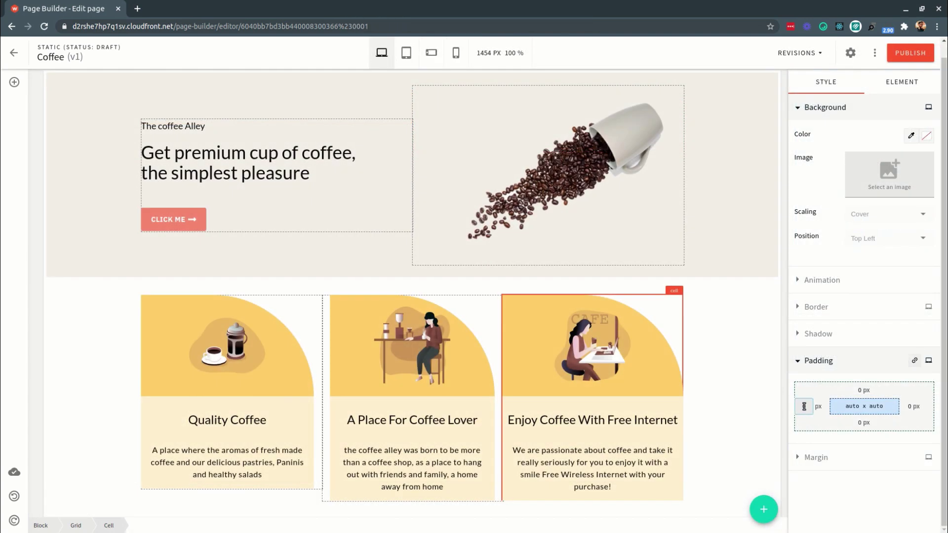
pyautogui.write('16')
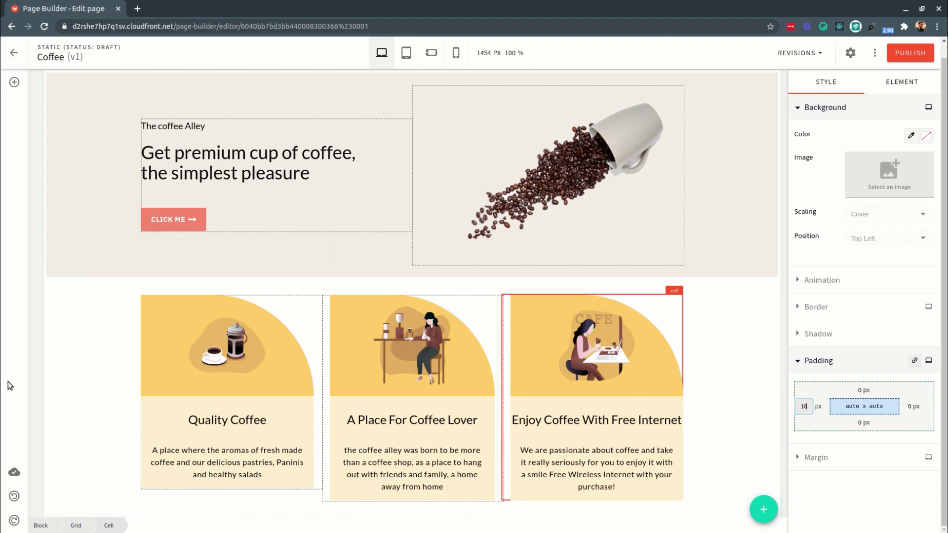
pyautogui.click(37, 161)
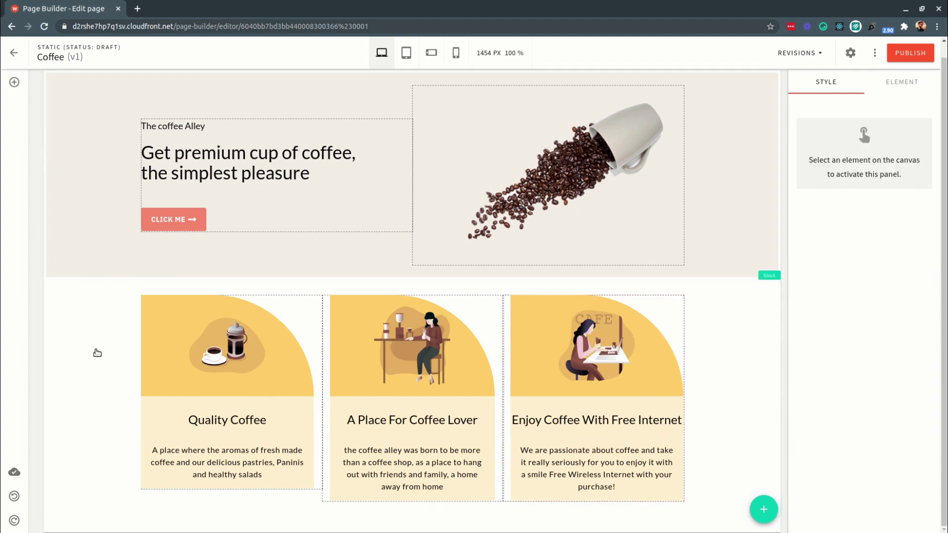
# Step: Check the Coffee page's layout at the tablet and landscape mobile breakpoints, and return to the desktop view
pyautogui.click(409, 55)
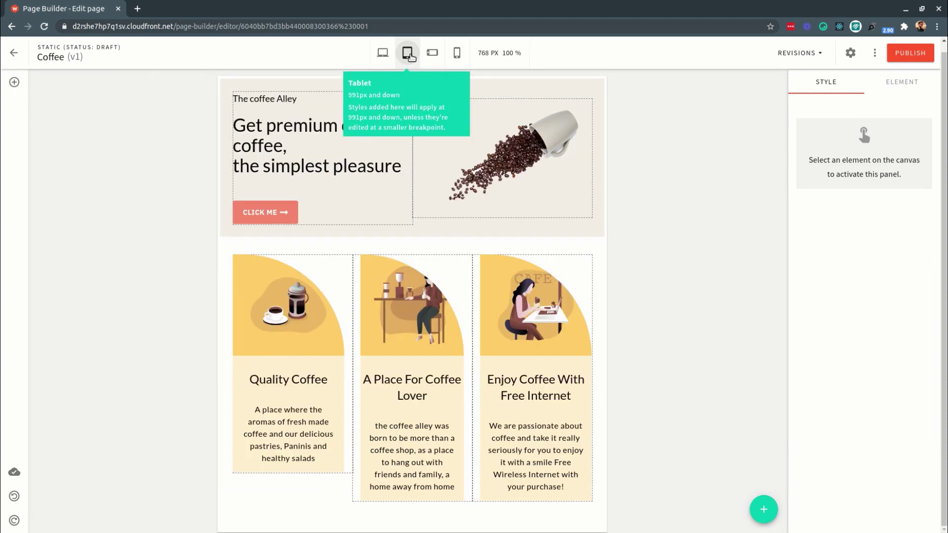
pyautogui.click(432, 53)
pyautogui.scroll(-3, 455, 312)
pyautogui.scroll(-2, 454, 312)
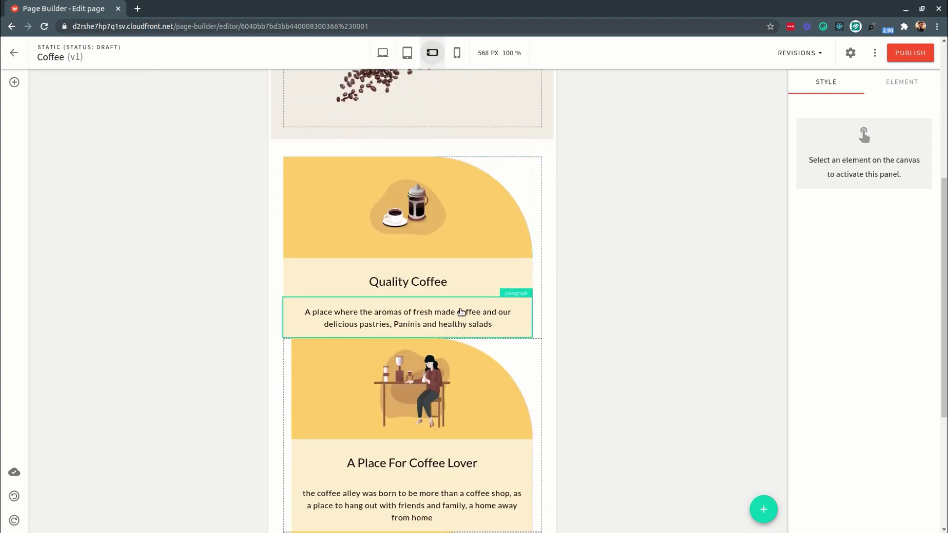
pyautogui.click(541, 155)
pyautogui.click(383, 53)
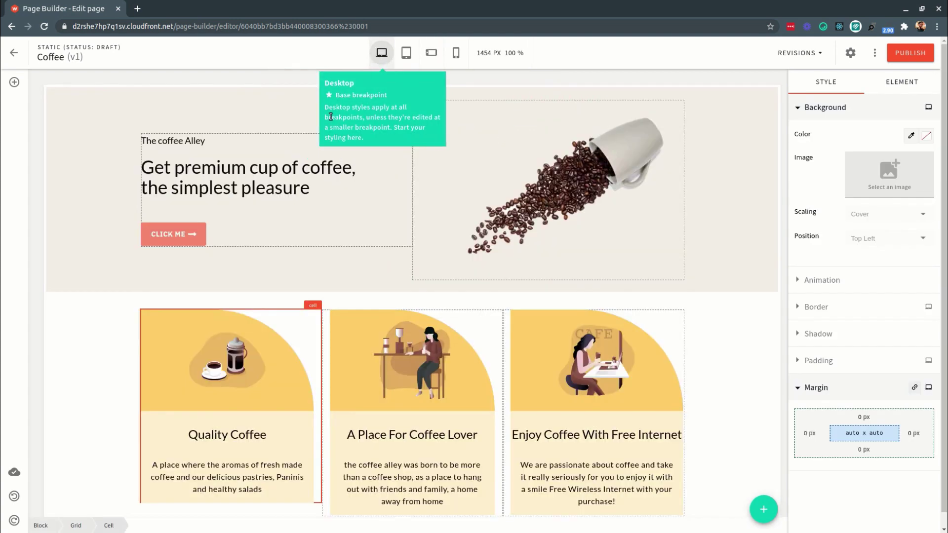
pyautogui.click(33, 118)
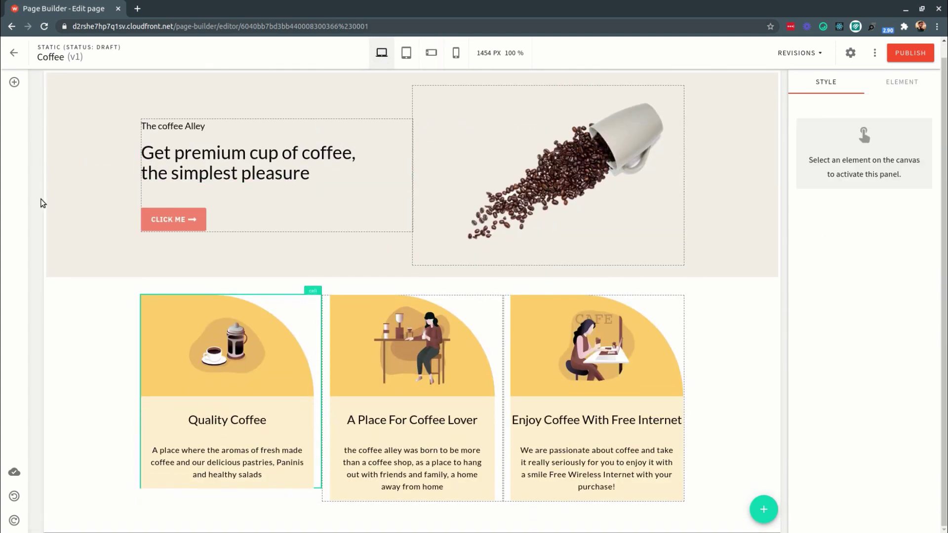
# Step: Leave the editor to review the Coffee page's preview, and open the actions available for its revision
pyautogui.click(14, 52)
pyautogui.scroll(-1, 737, 345)
pyautogui.scroll(1, 742, 355)
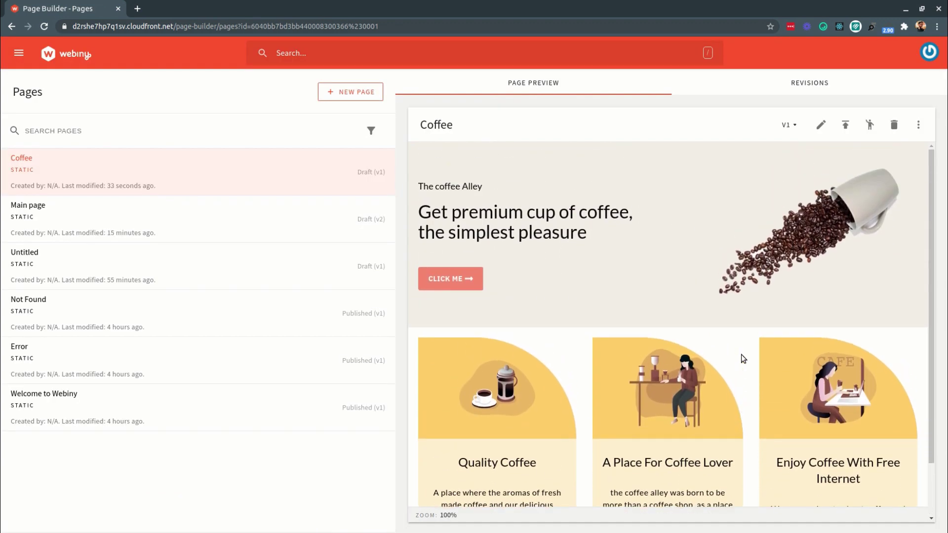
pyautogui.click(830, 86)
pyautogui.click(915, 131)
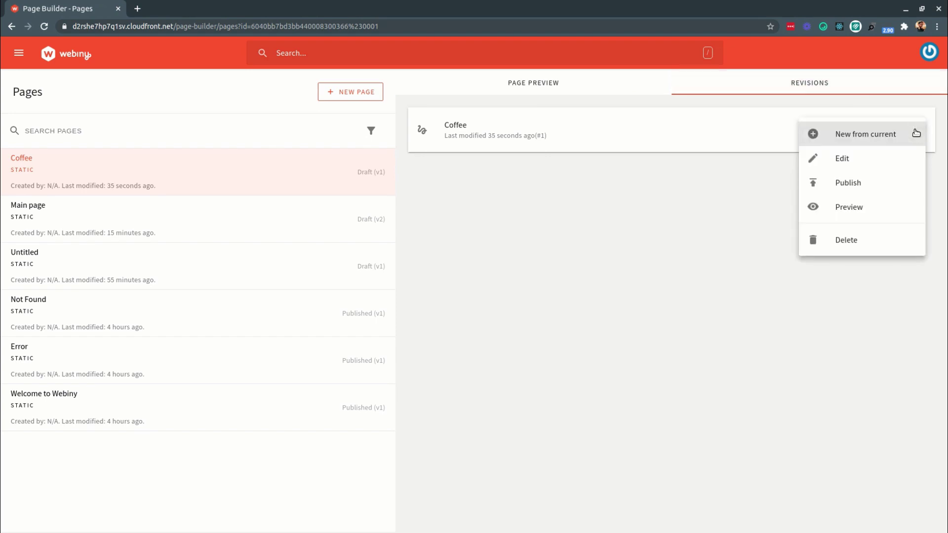
# Step: Close the revision's actions, return to the Coffee page preview and publish the page
pyautogui.click(595, 102)
pyautogui.click(561, 79)
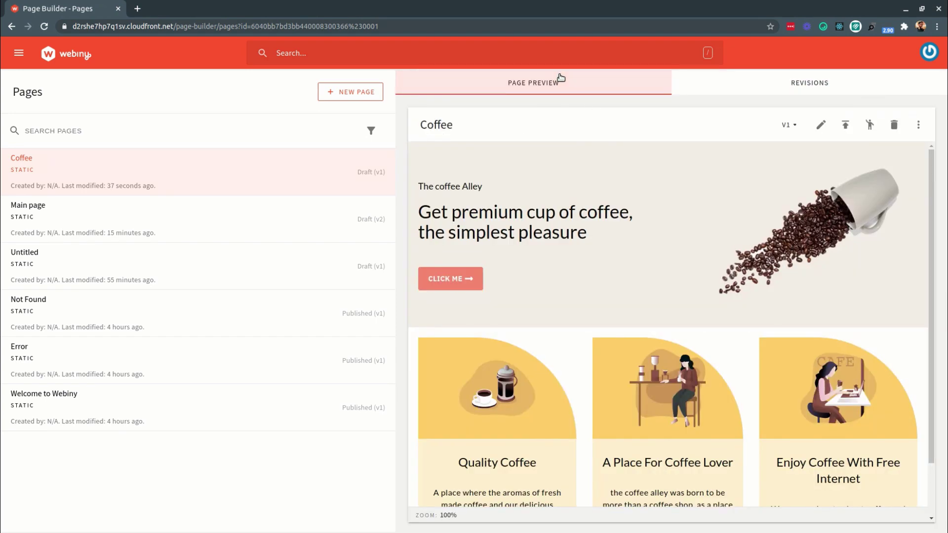
pyautogui.click(846, 125)
pyautogui.click(601, 318)
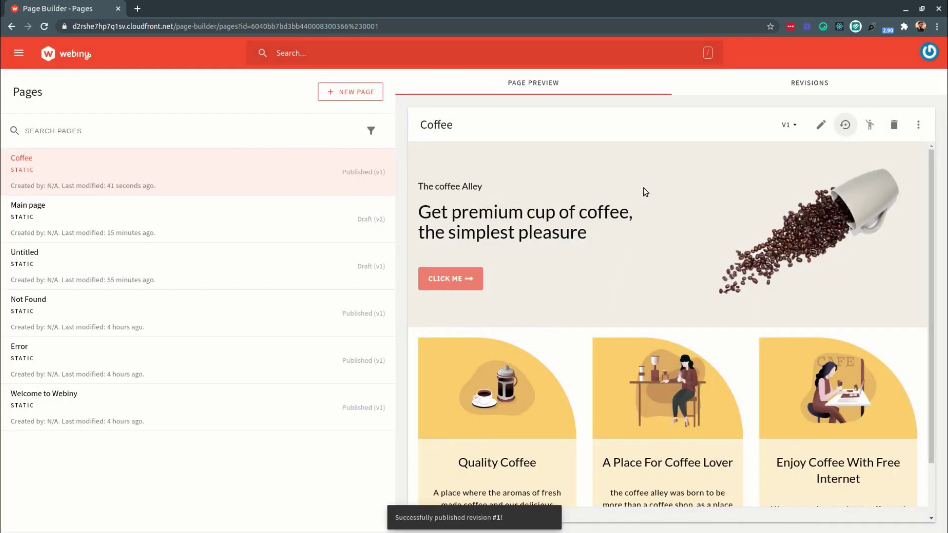
# Step: Preview the Coffee page's published revision on the live site, examine its layout, and return to the page list
pyautogui.scroll(-3, 778, 392)
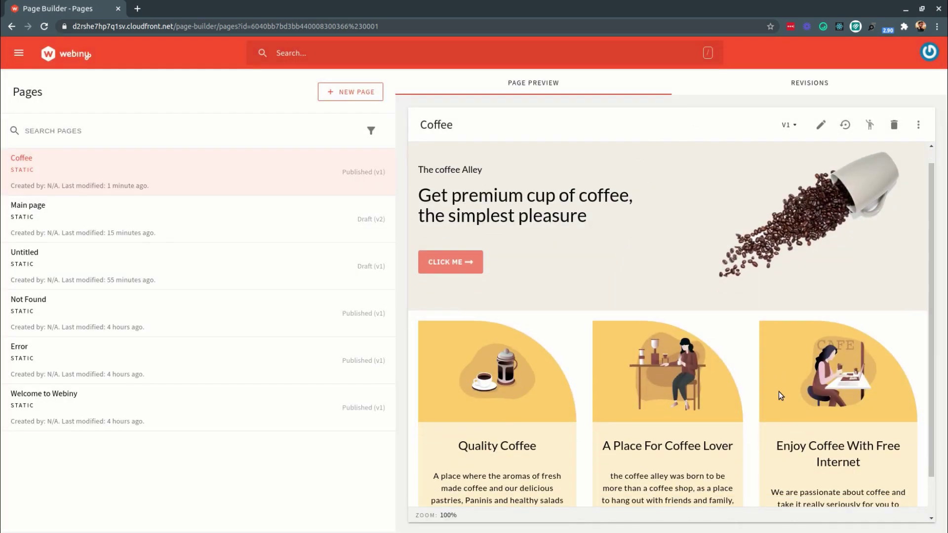
pyautogui.scroll(3, 779, 262)
pyautogui.click(811, 82)
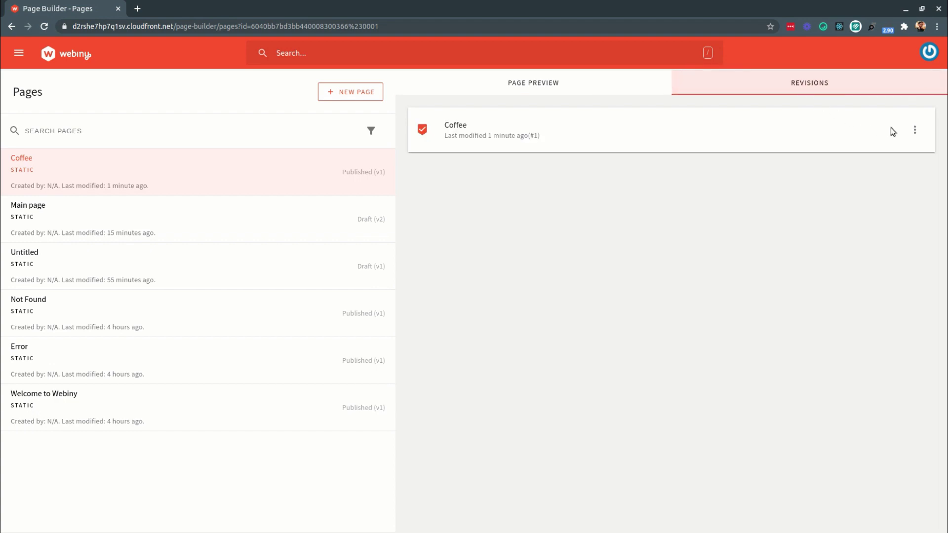
pyautogui.click(915, 129)
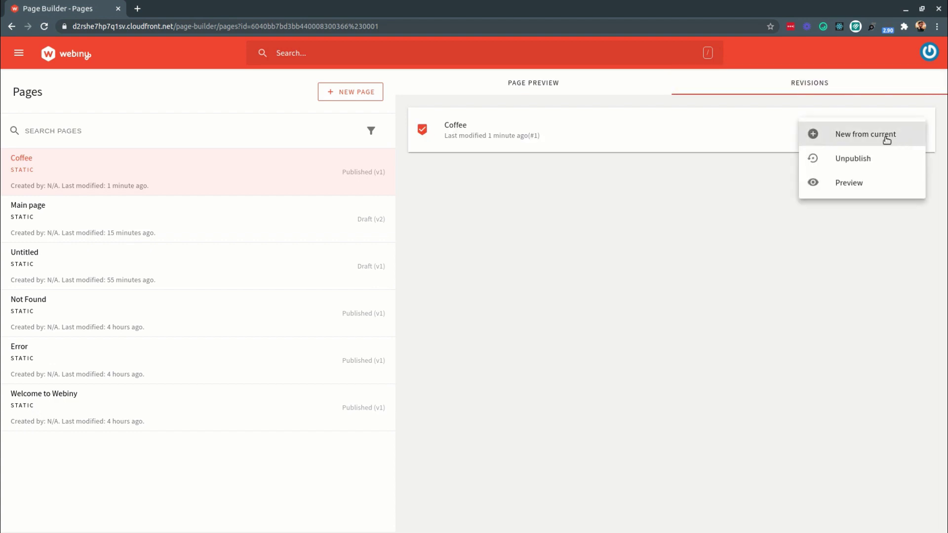
pyautogui.click(867, 183)
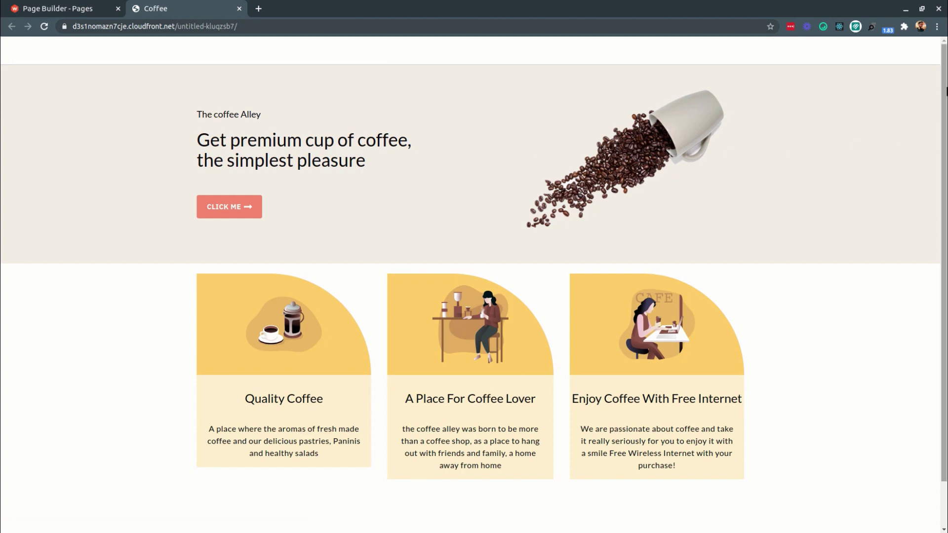
pyautogui.scroll(-2, 947, 207)
pyautogui.scroll(2, 946, 127)
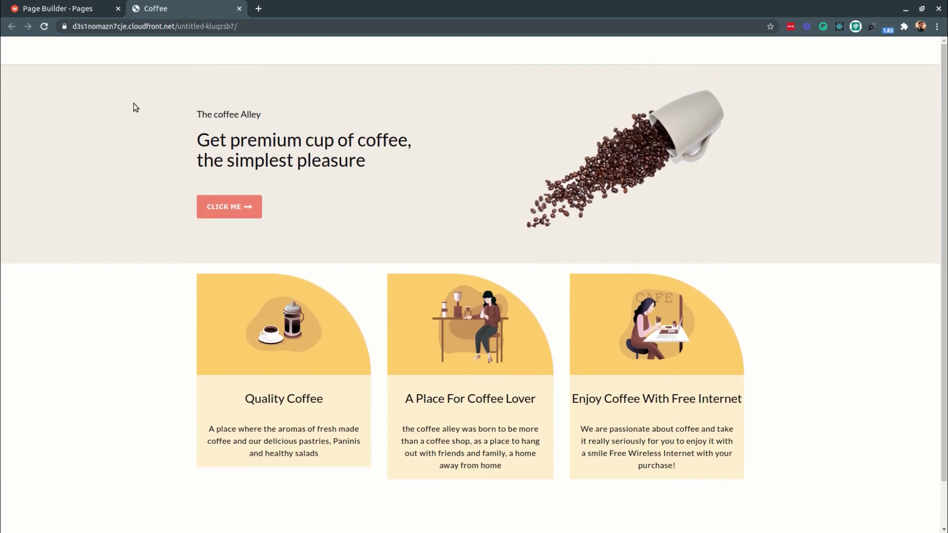
pyautogui.click(240, 8)
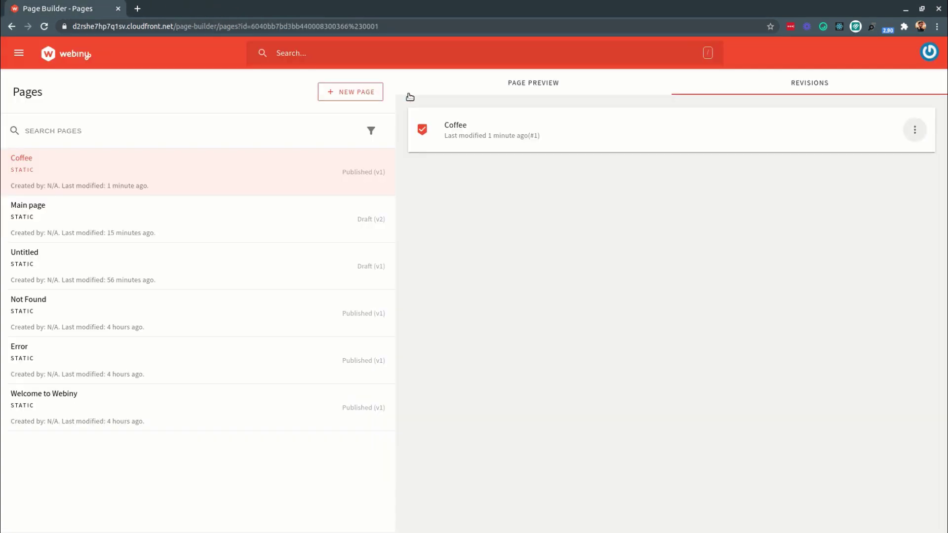
pyautogui.click(400, 90)
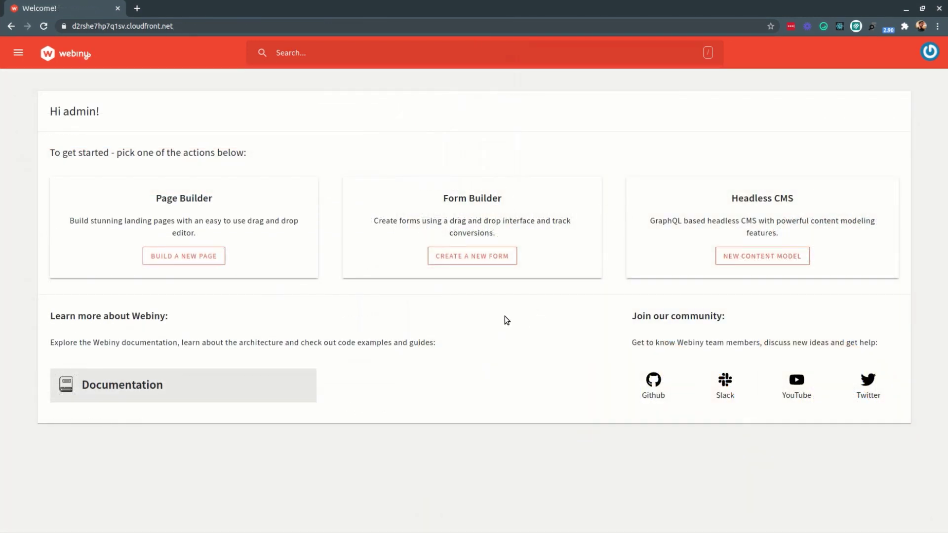
# Step: Create a new form named "Register" in Form Builder
pyautogui.click(473, 257)
pyautogui.click(253, 92)
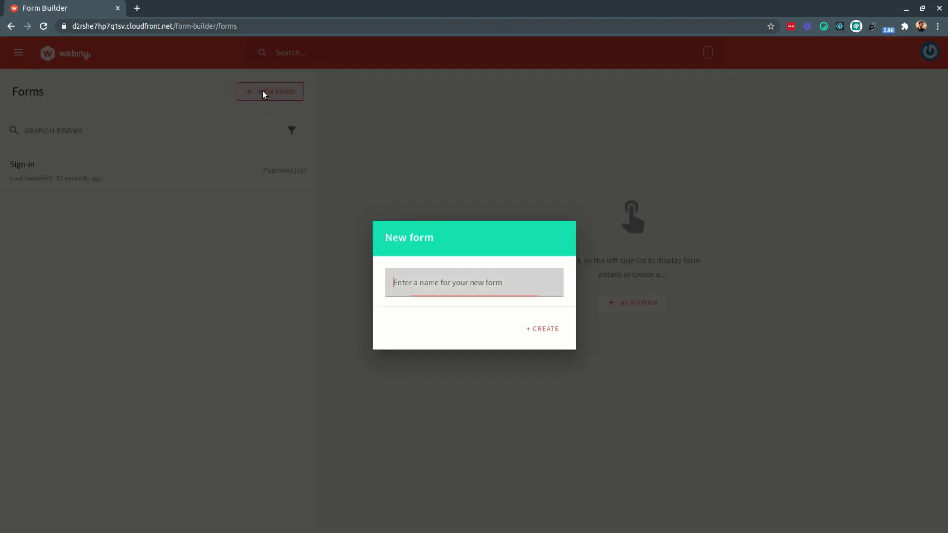
pyautogui.write('Register')
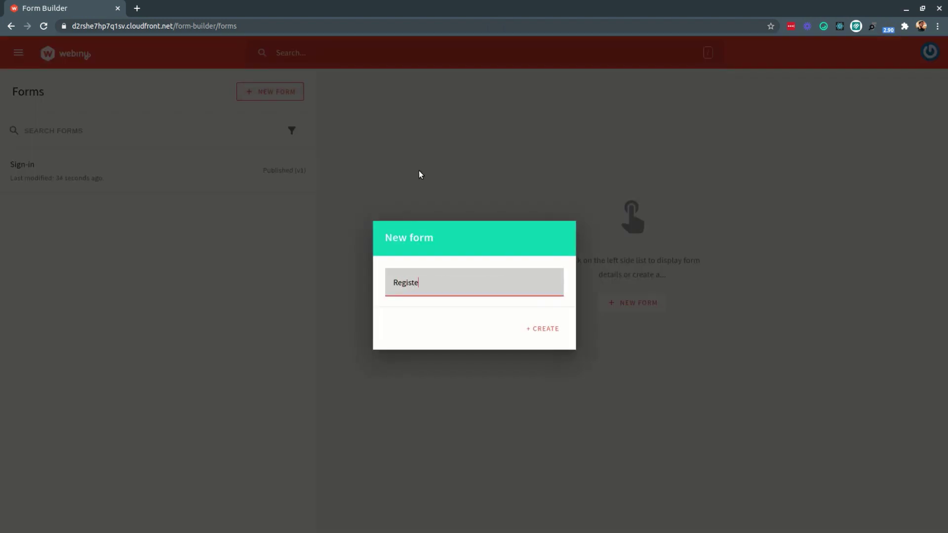
pyautogui.click(530, 330)
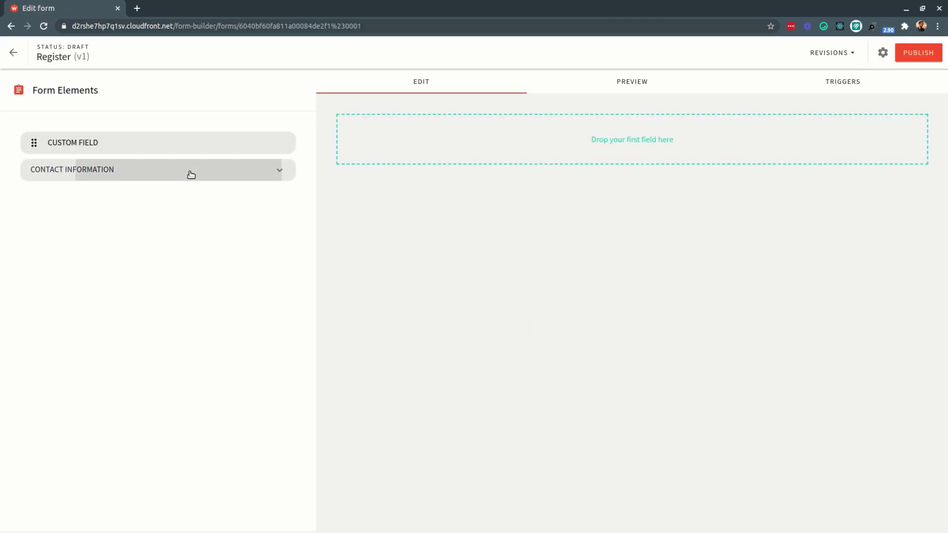
# Step: Add the last name, first name and email contact fields to the form, with both names in one row, and preview the layout
pyautogui.click(192, 174)
pyautogui.moveTo(158, 212); pyautogui.dragTo(560, 135)
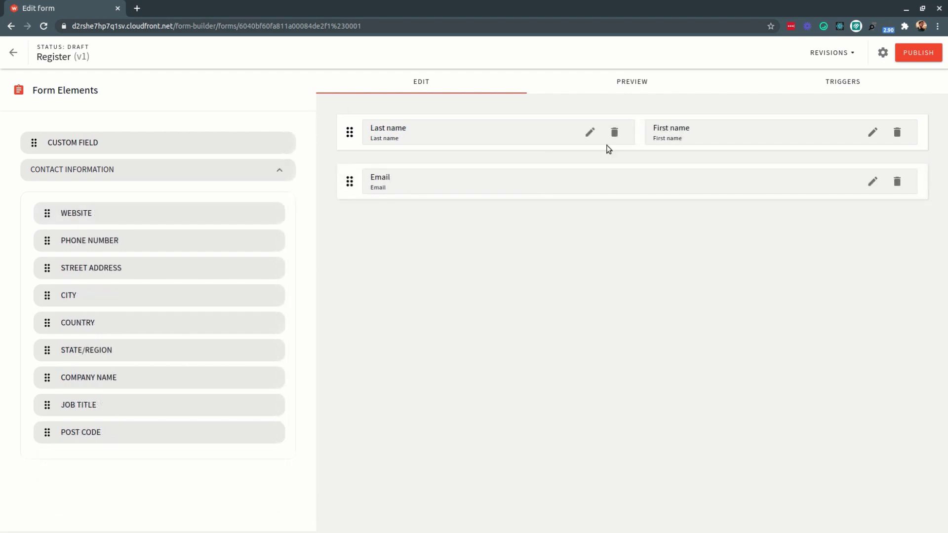
pyautogui.click(634, 88)
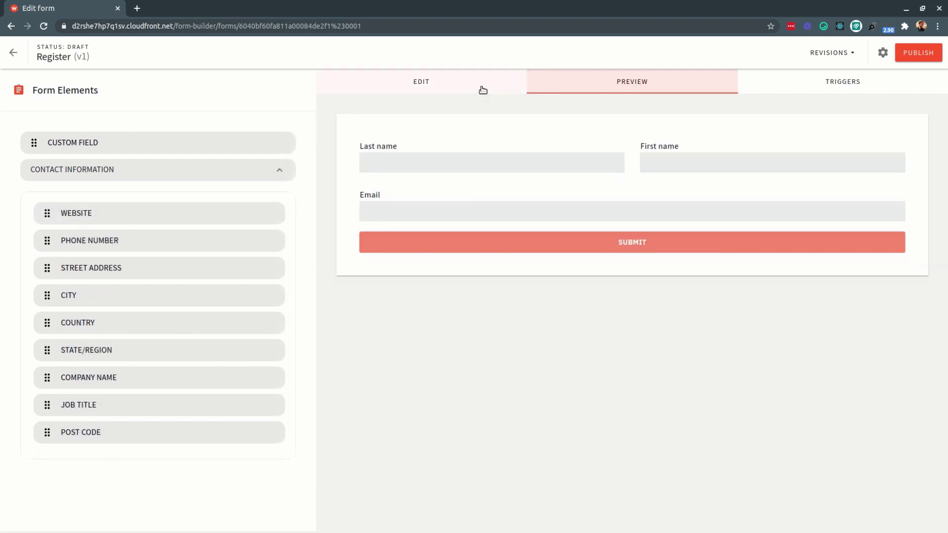
pyautogui.click(463, 86)
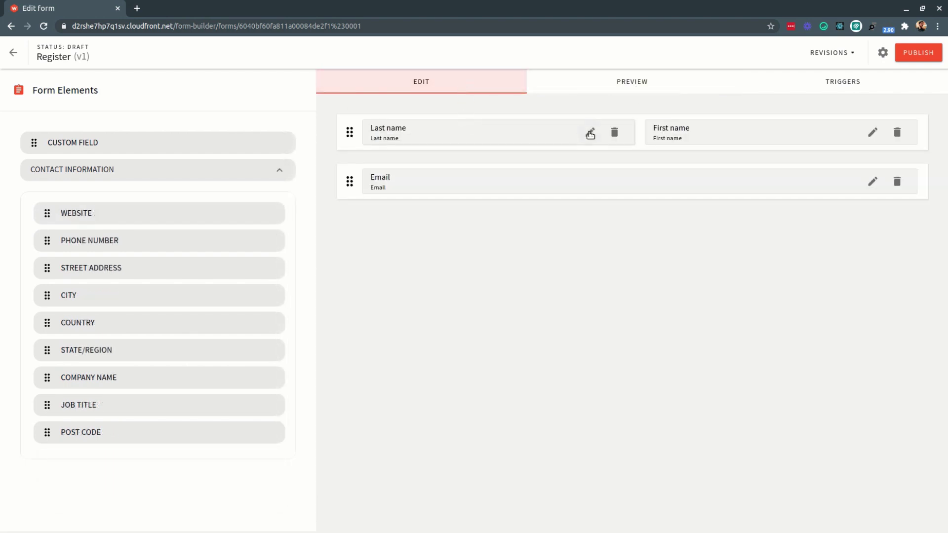
# Step: Turn on the first validator for the First name field and save its settings
pyautogui.click(872, 132)
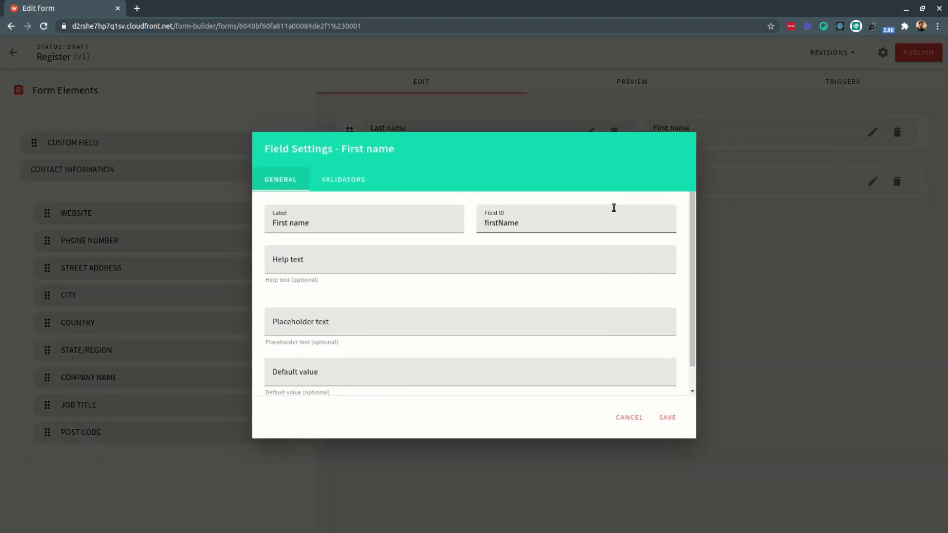
pyautogui.click(349, 187)
pyautogui.click(611, 222)
pyautogui.click(668, 418)
# Step: Turn on the first validator for the Email field, look through the remaining validators and close its settings
pyautogui.click(873, 182)
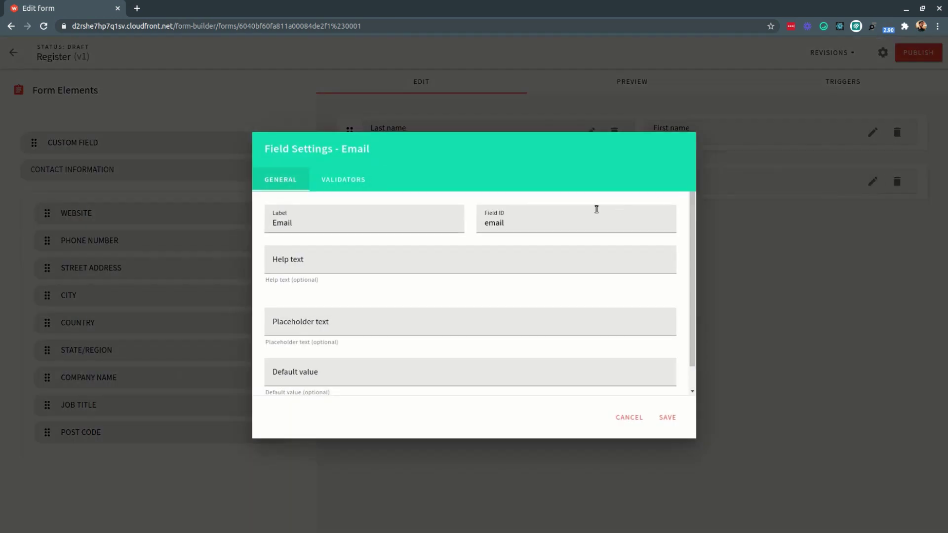
pyautogui.click(371, 187)
pyautogui.click(611, 222)
pyautogui.scroll(-3, 542, 364)
pyautogui.press('Escape')
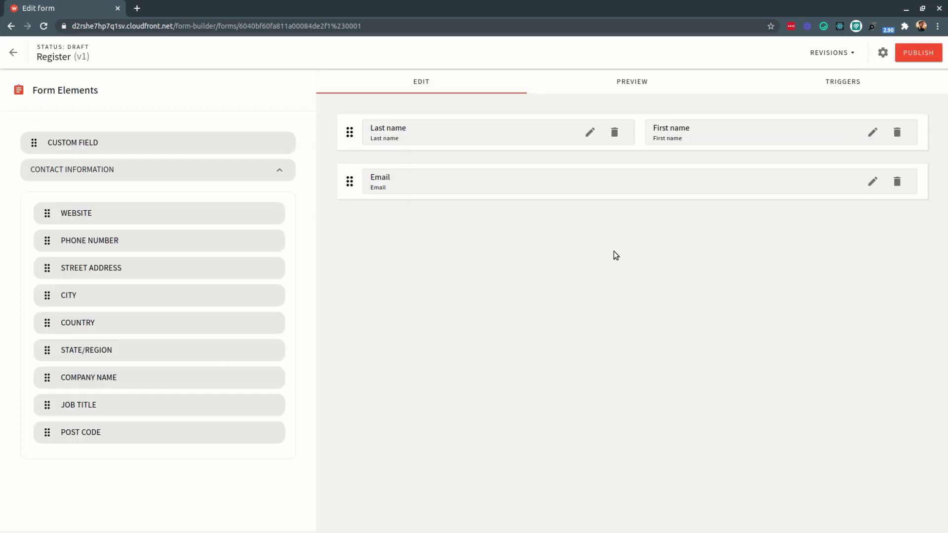
# Step: Publish the Register form and review its revisions and submissions overview
pyautogui.click(903, 58)
pyautogui.click(568, 321)
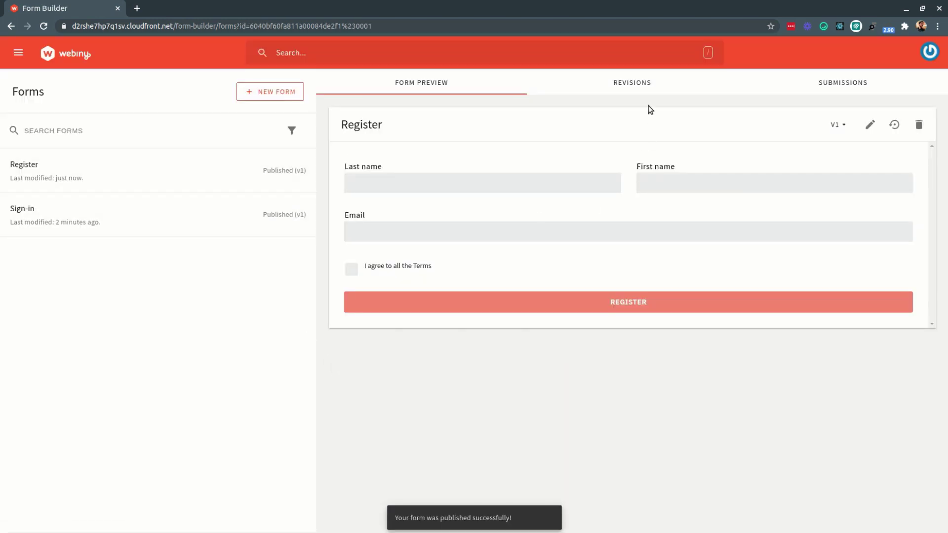
pyautogui.click(647, 82)
pyautogui.click(843, 85)
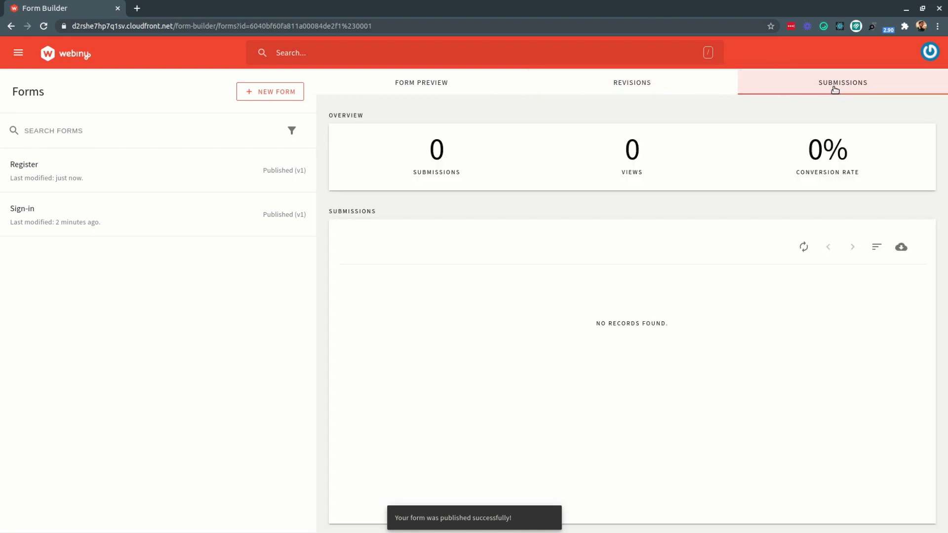
pyautogui.click(441, 96)
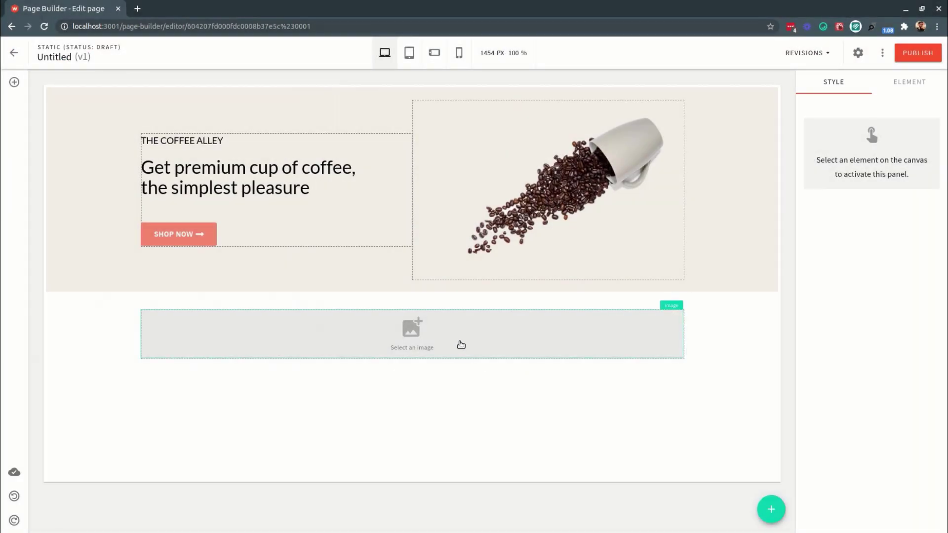
# Step: Open the file picker for the page's empty image element and upload webiny-infrastructure-overview.svg from the Desktop folder
pyautogui.click(458, 342)
pyautogui.click(459, 341)
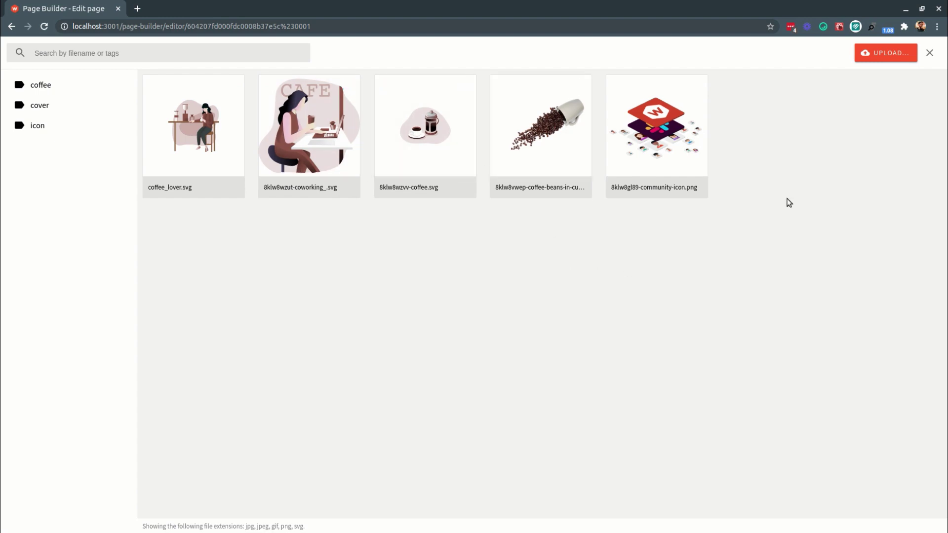
pyautogui.click(888, 60)
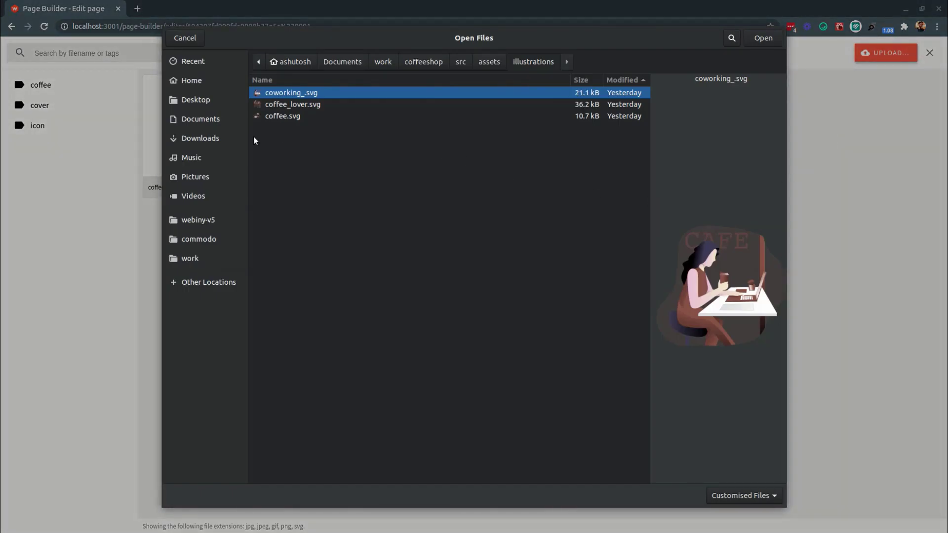
pyautogui.click(198, 100)
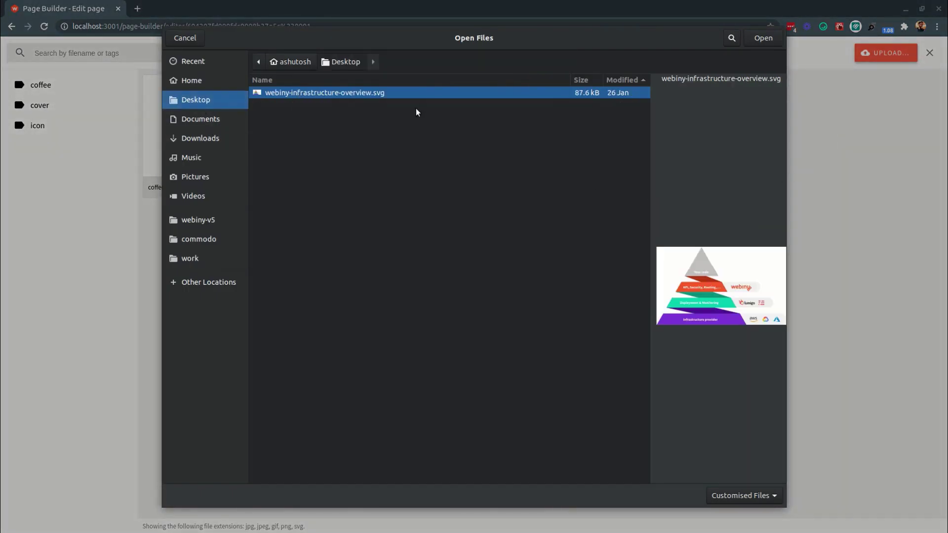
pyautogui.click(753, 38)
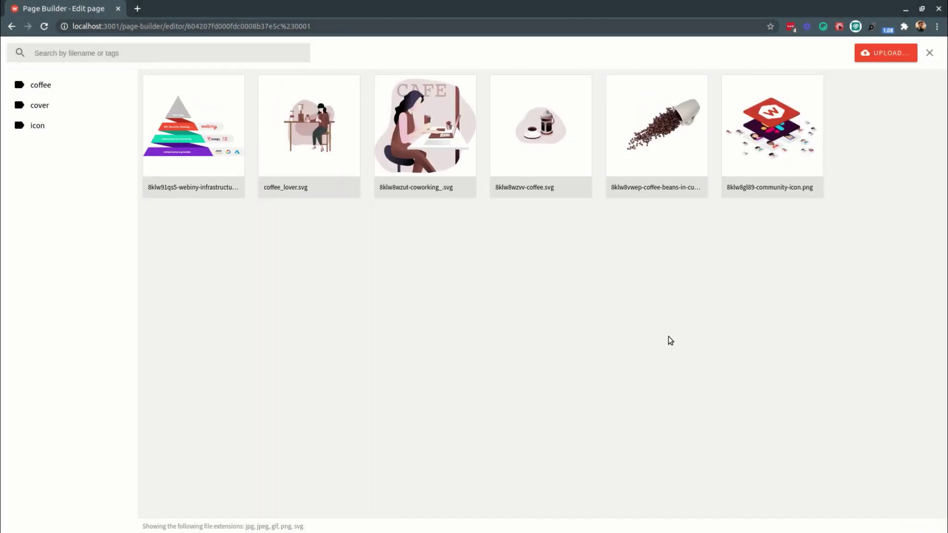
# Step: Open the 8klw8wzvv-coffee.svg image for editing, flip it horizontally and apply the change
pyautogui.moveTo(698, 88)
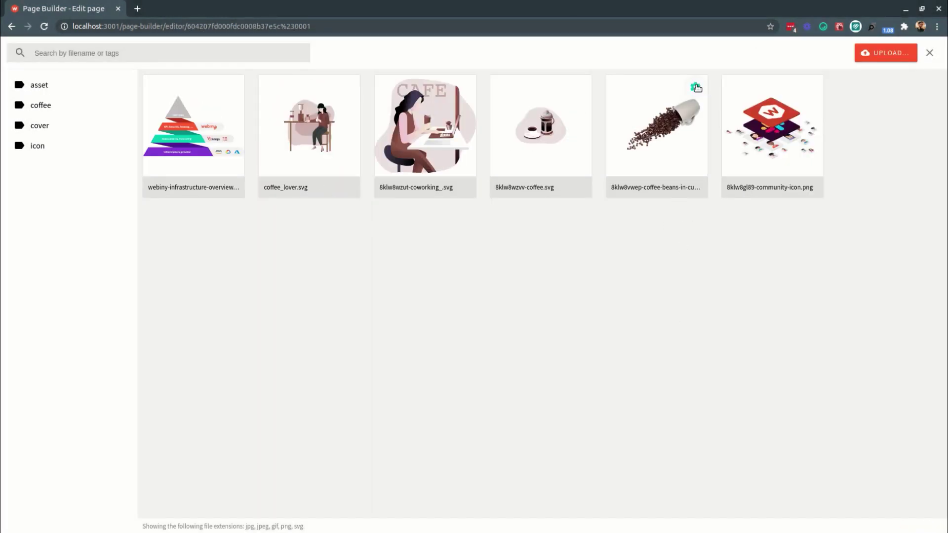
pyautogui.click(579, 86)
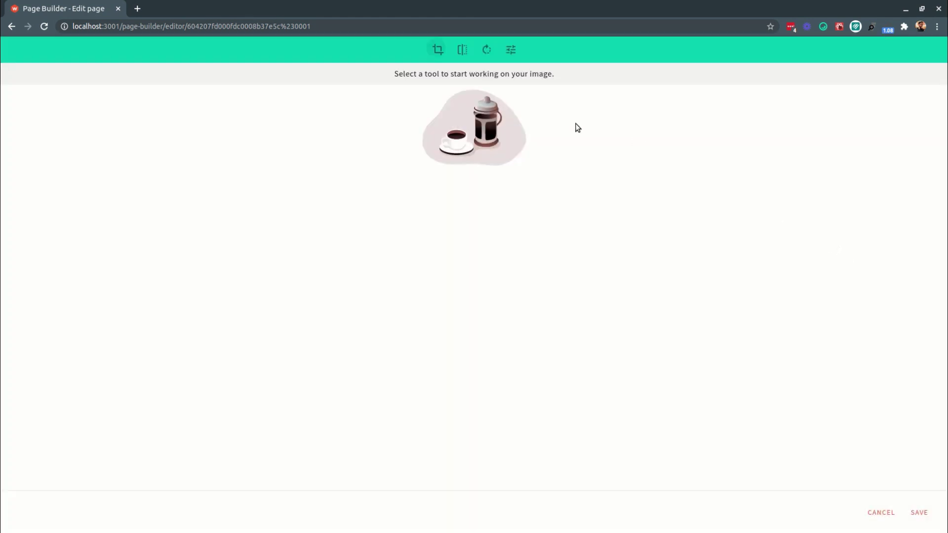
pyautogui.click(462, 51)
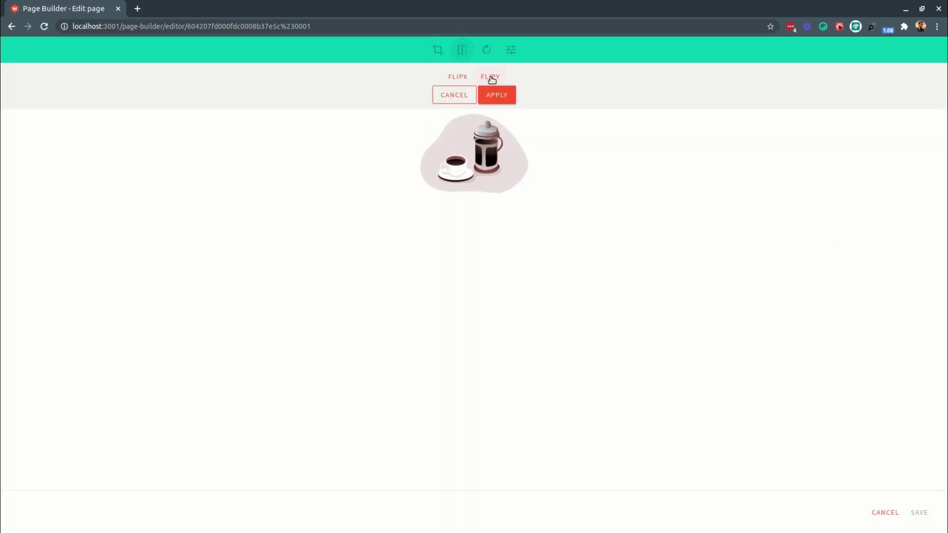
pyautogui.click(489, 77)
pyautogui.click(462, 78)
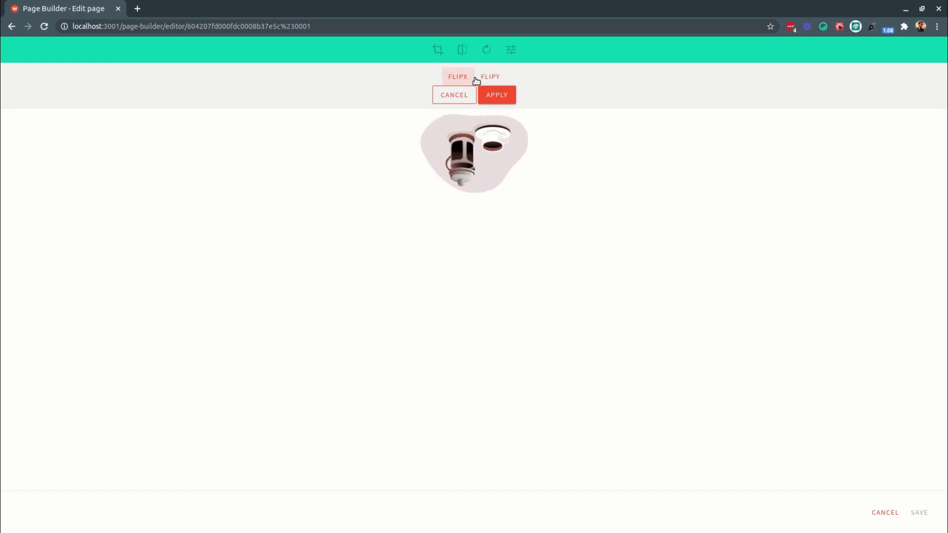
pyautogui.click(483, 78)
pyautogui.click(460, 78)
pyautogui.click(460, 78)
pyautogui.click(497, 95)
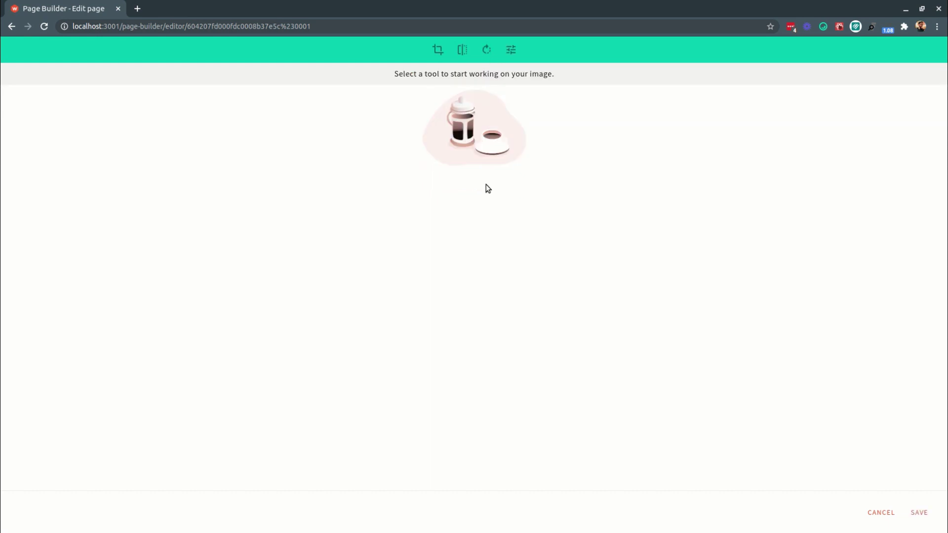
# Step: Save the edited coffee illustration as a new file and insert it into the page's empty image element
pyautogui.click(919, 513)
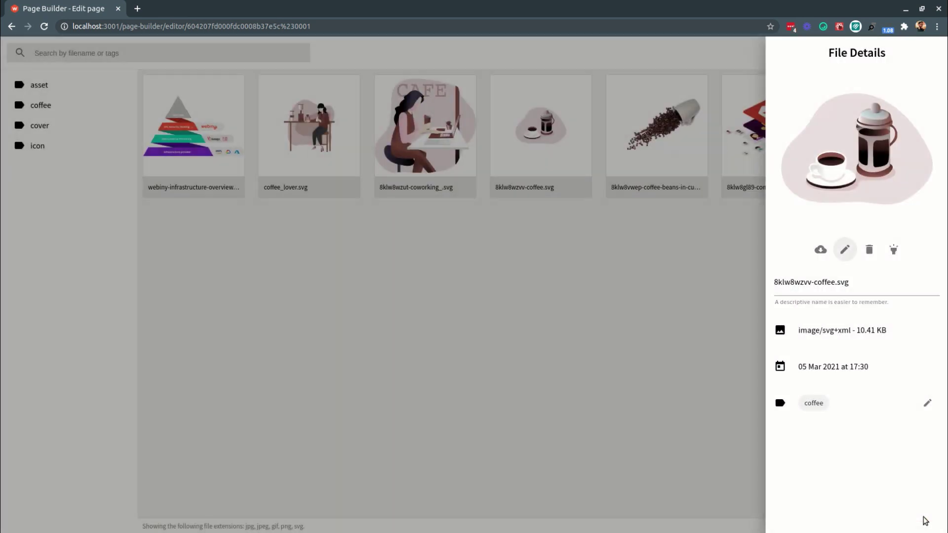
pyautogui.click(677, 420)
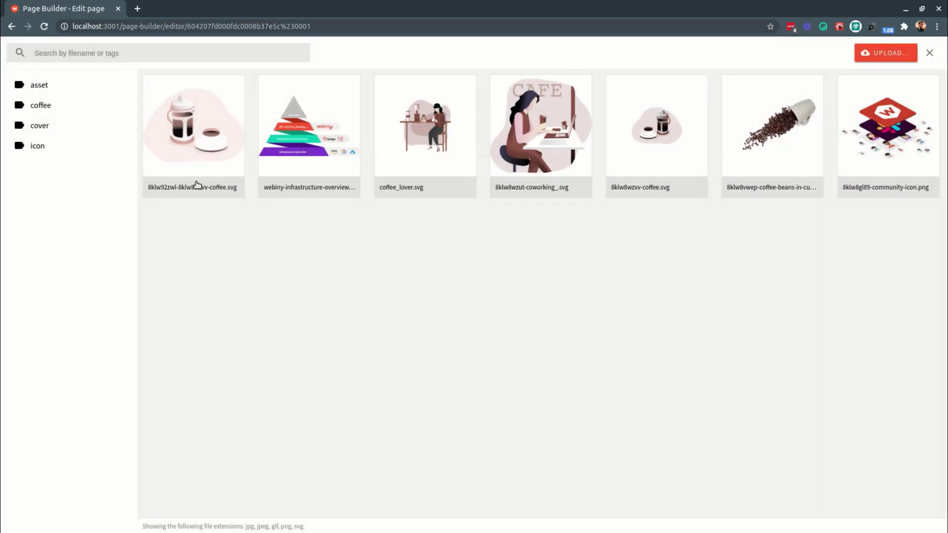
pyautogui.click(197, 148)
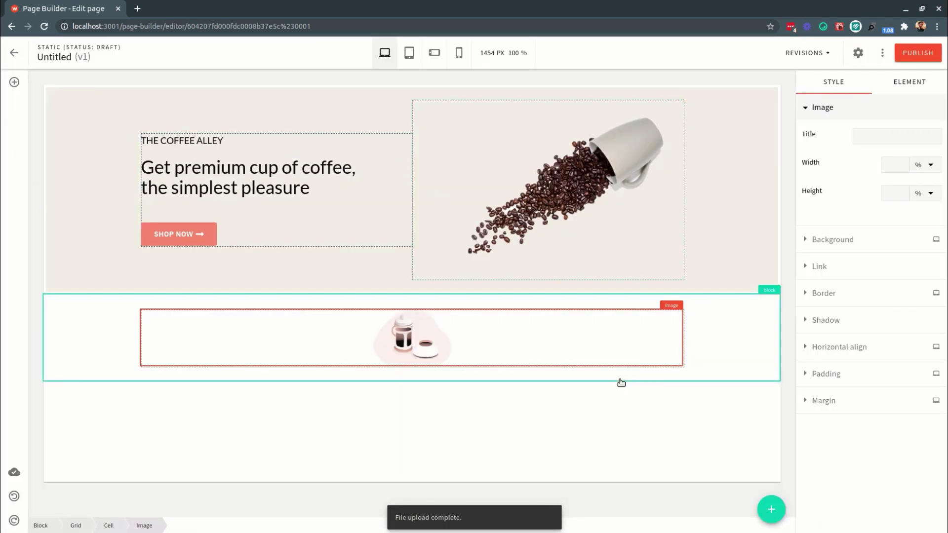